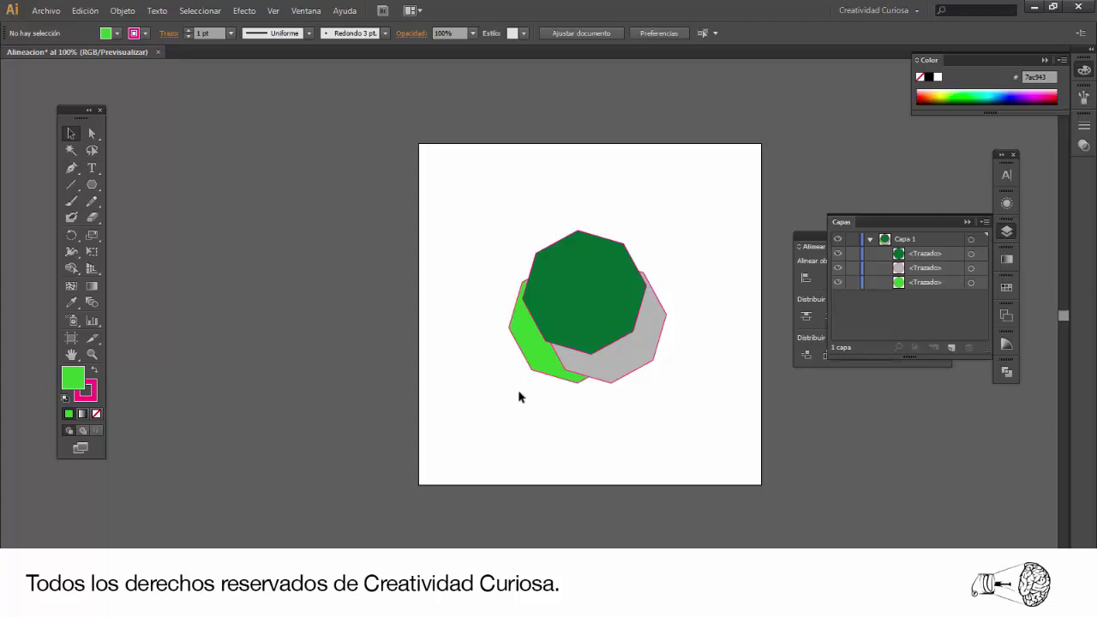
Spread the octagons apart: dark green to the upper right, grey lower right, light green upper left.
{"action": "left_click_drag", "start_coordinate": [585, 296], "coordinate": [692, 208]}
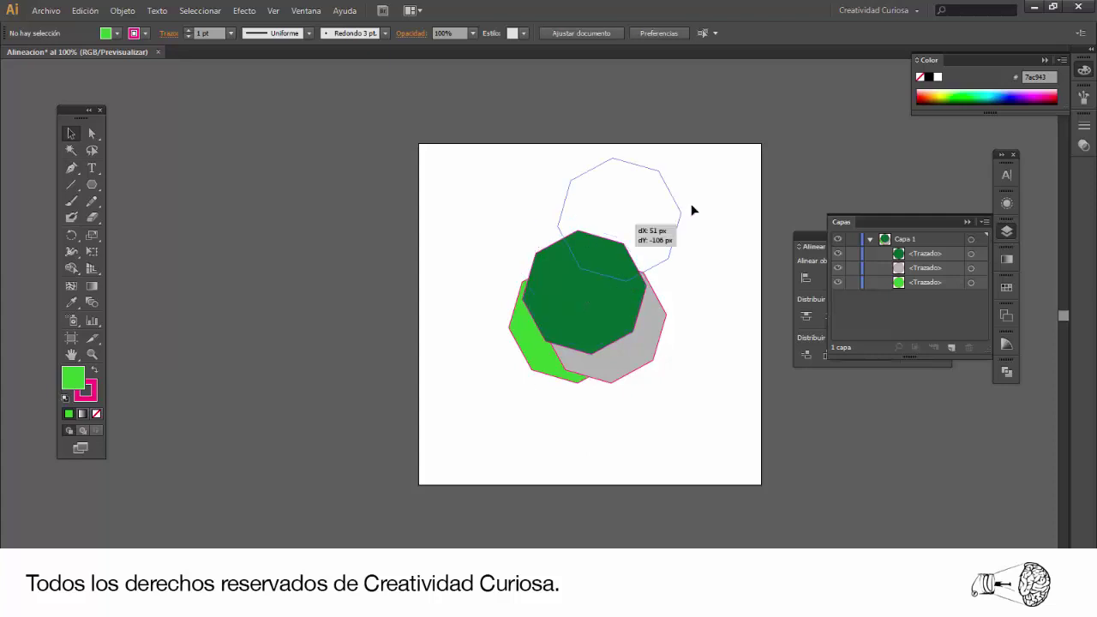
{"action": "left_click_drag", "start_coordinate": [600, 371], "coordinate": [670, 475]}
{"action": "mouse_move", "coordinate": [549, 343]}
{"action": "left_mouse_down"}
{"action": "mouse_move", "coordinate": [413, 250]}
{"action": "mouse_move", "coordinate": [576, 326]}
{"action": "left_mouse_up"}
Pile grey over light green and dark green on top, then float the Capas panel.
{"action": "left_click", "coordinate": [461, 371]}
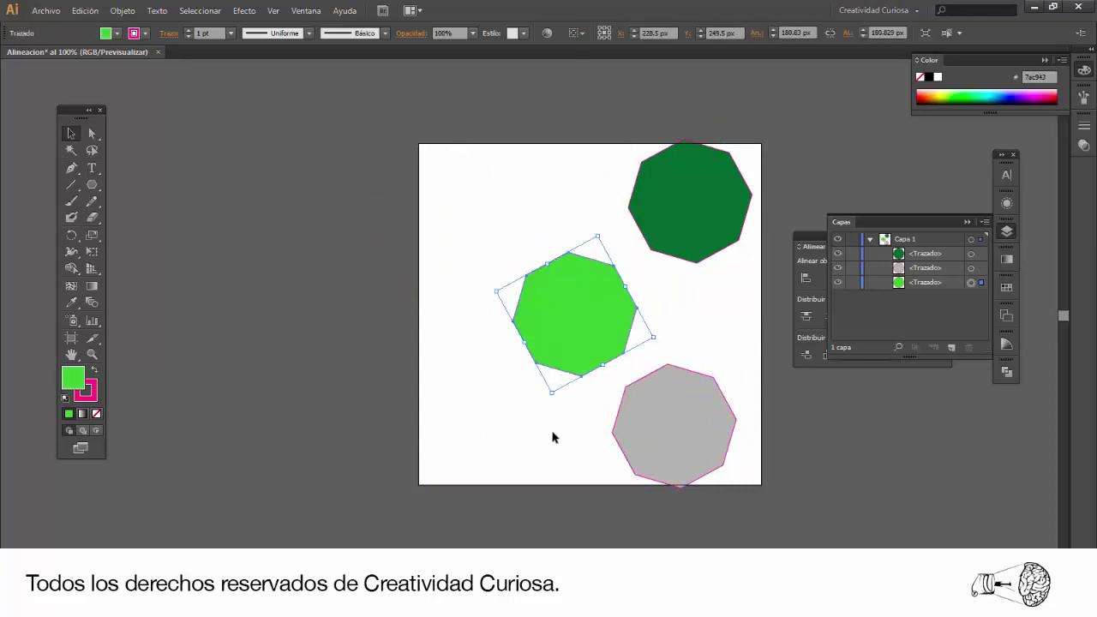
{"action": "left_click_drag", "start_coordinate": [667, 427], "coordinate": [574, 314]}
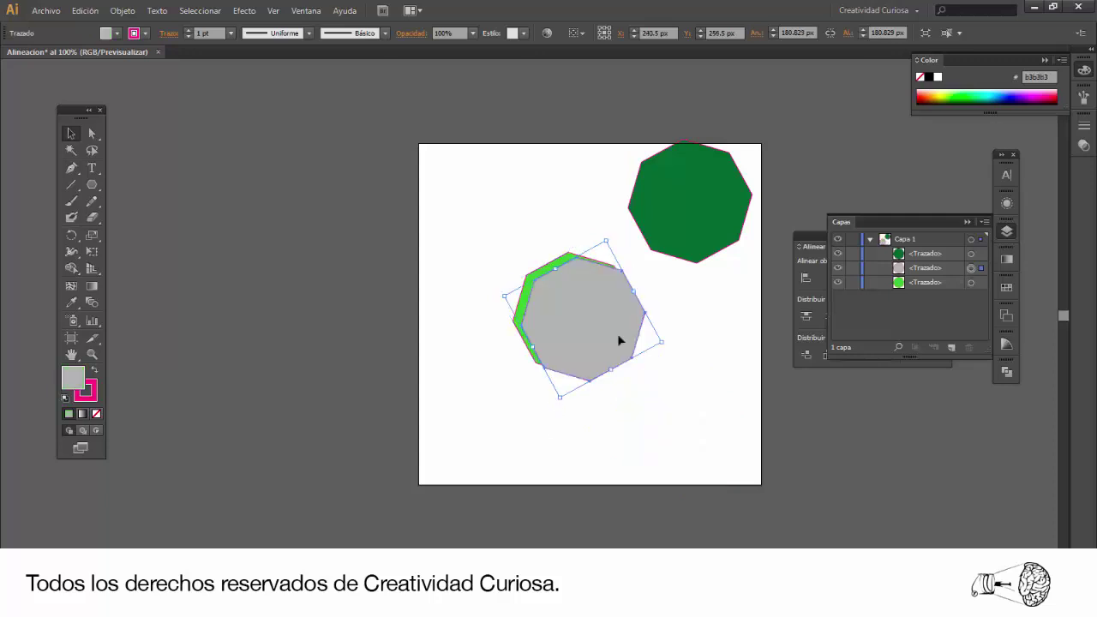
{"action": "left_click_drag", "start_coordinate": [686, 189], "coordinate": [591, 330]}
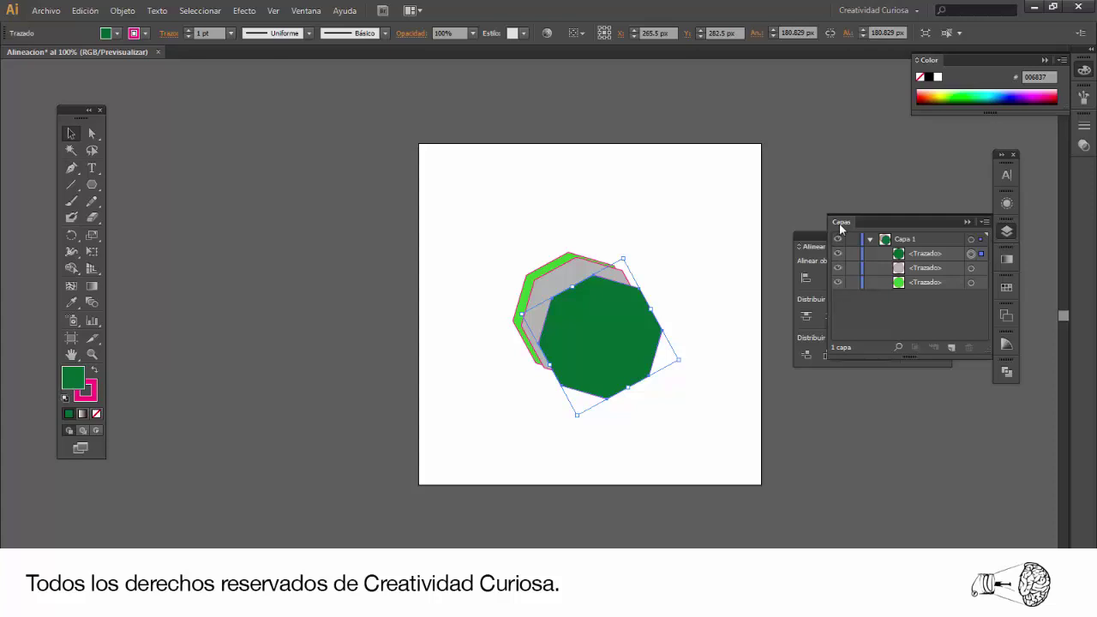
{"action": "left_click_drag", "start_coordinate": [839, 224], "coordinate": [237, 255]}
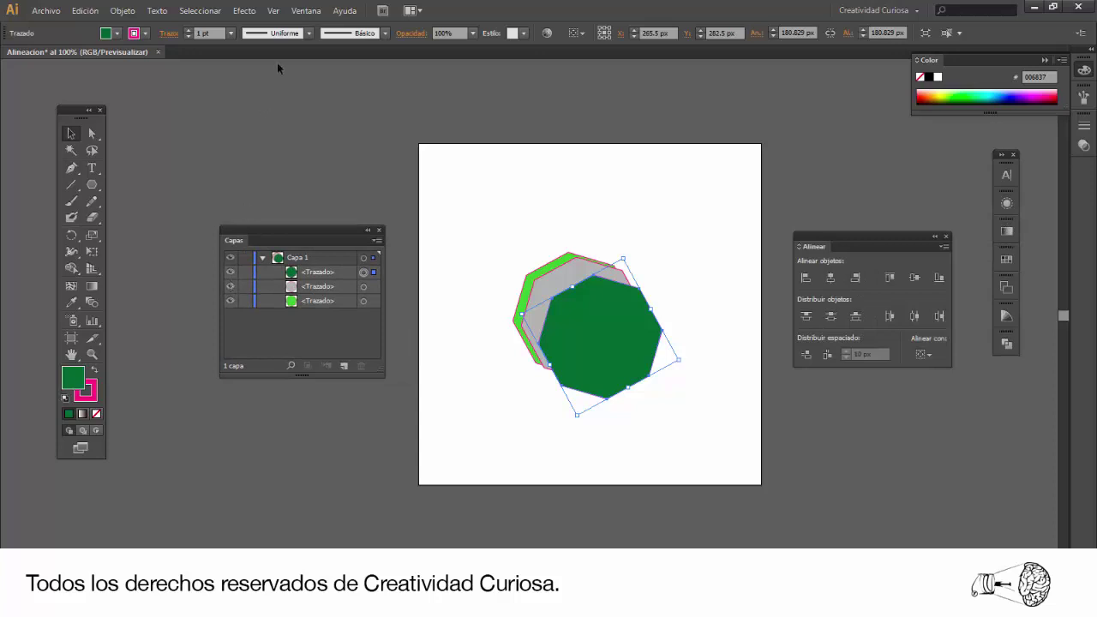
Check the panel list, then select the light green octagon's layer and shape.
{"action": "left_click", "coordinate": [304, 12]}
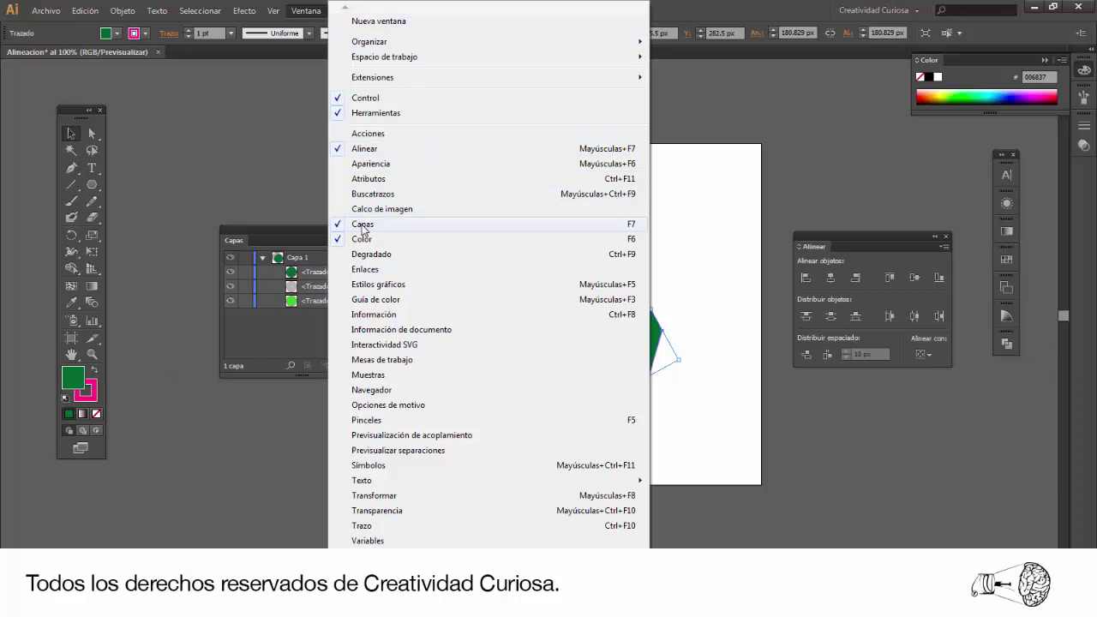
{"action": "left_click", "coordinate": [305, 12]}
{"action": "left_click", "coordinate": [306, 11]}
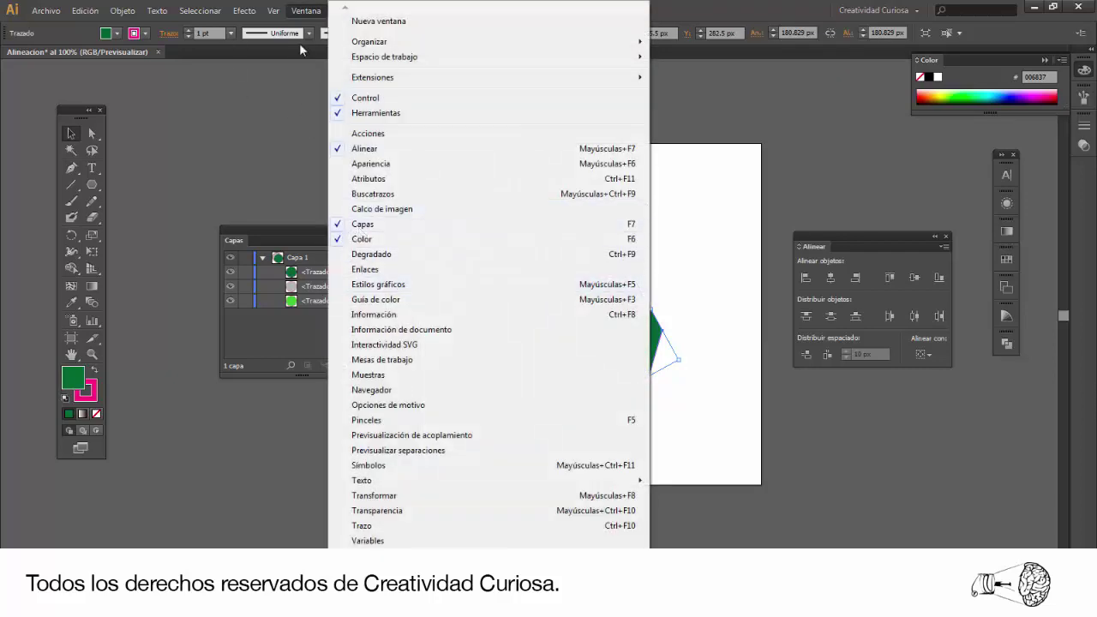
{"action": "left_click", "coordinate": [300, 43]}
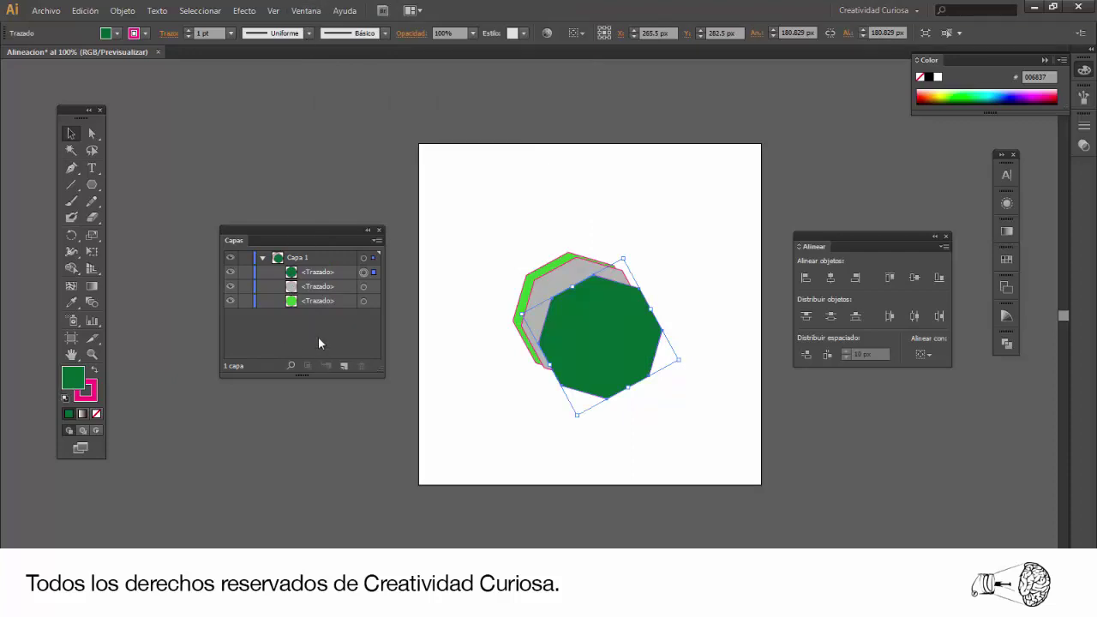
{"action": "left_click", "coordinate": [504, 443]}
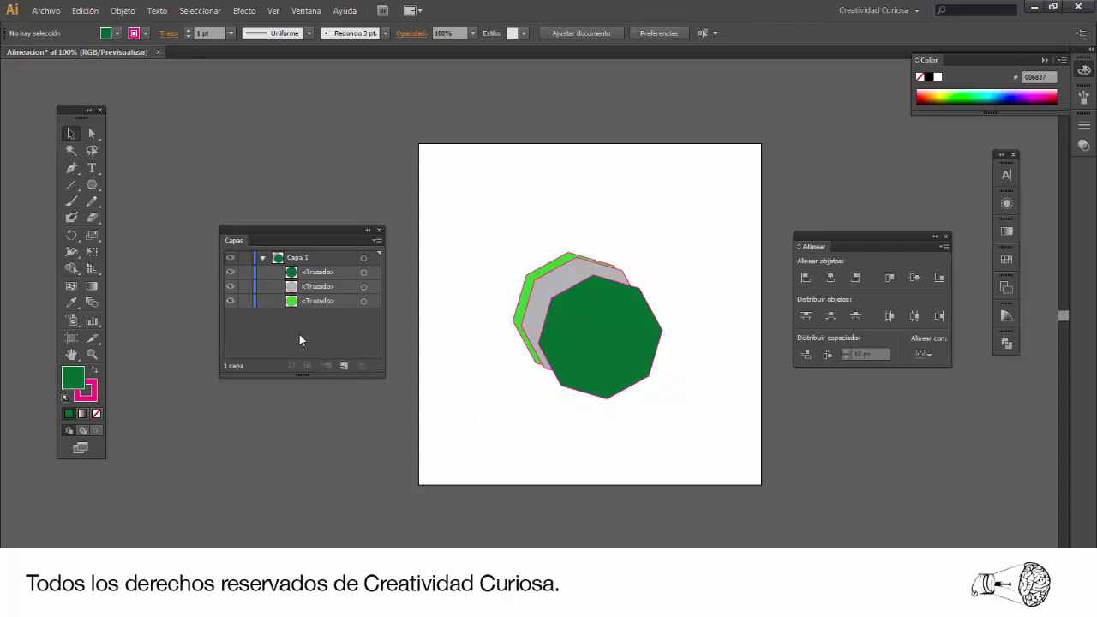
{"action": "left_click", "coordinate": [310, 301]}
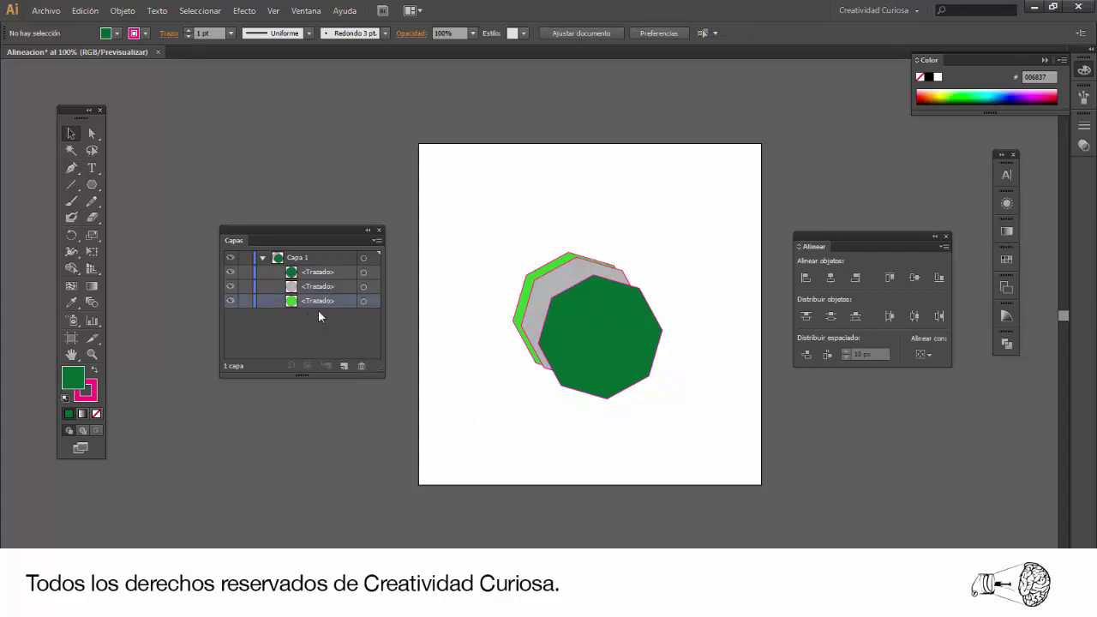
{"action": "left_click", "coordinate": [523, 307]}
{"action": "left_click", "coordinate": [493, 410]}
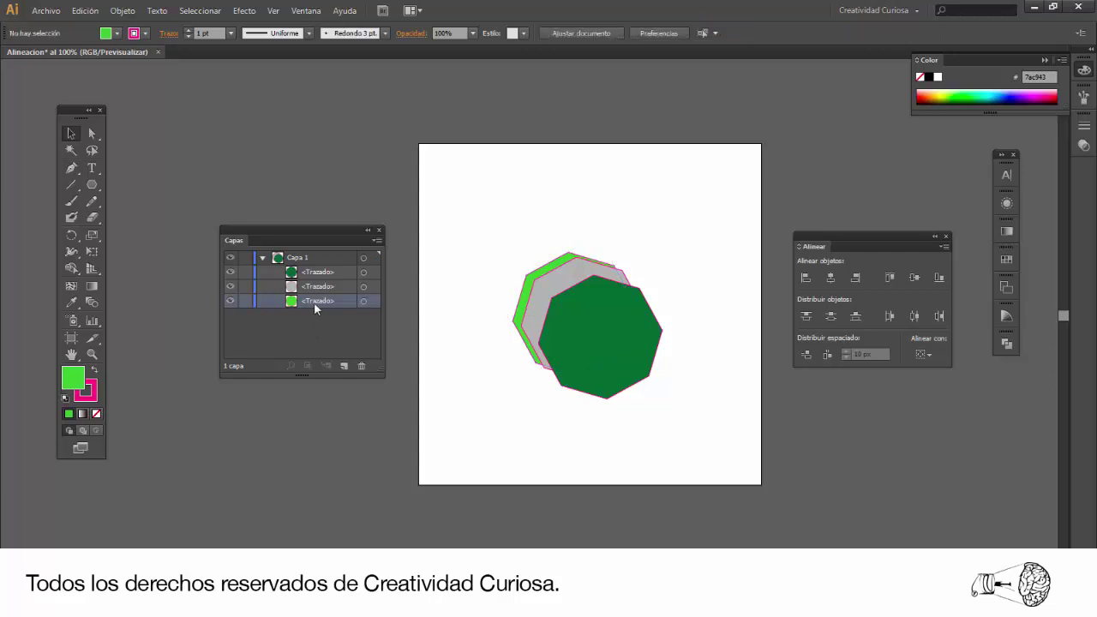
In Capas, move the grey path row to the top and dark green to second, then shift dark green left.
{"action": "left_click_drag", "start_coordinate": [316, 300], "coordinate": [323, 268]}
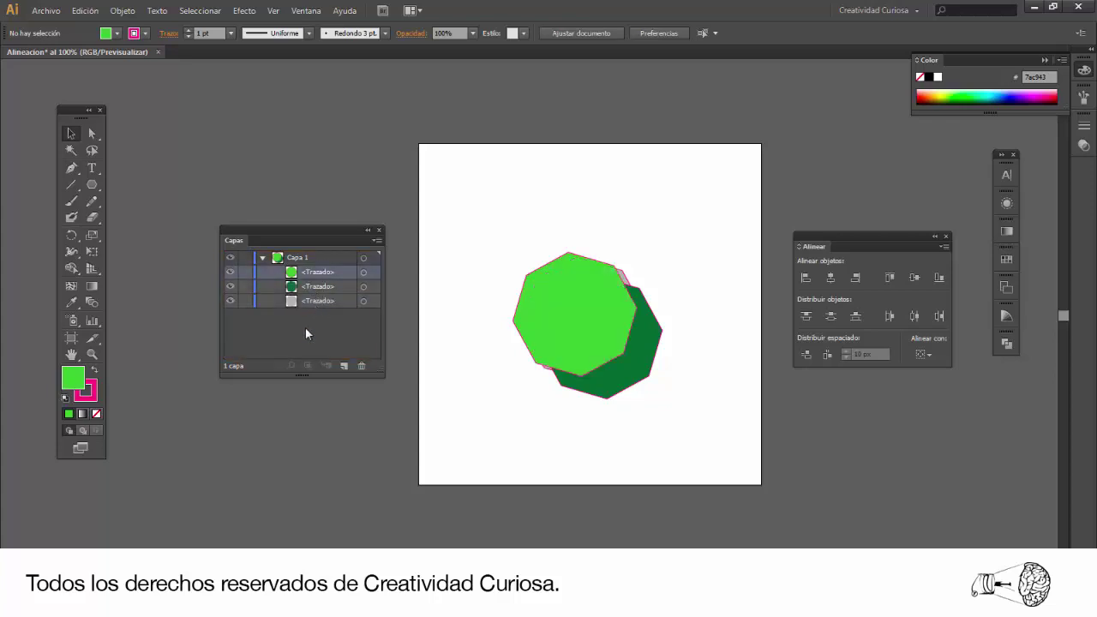
{"action": "left_click_drag", "start_coordinate": [309, 303], "coordinate": [318, 287]}
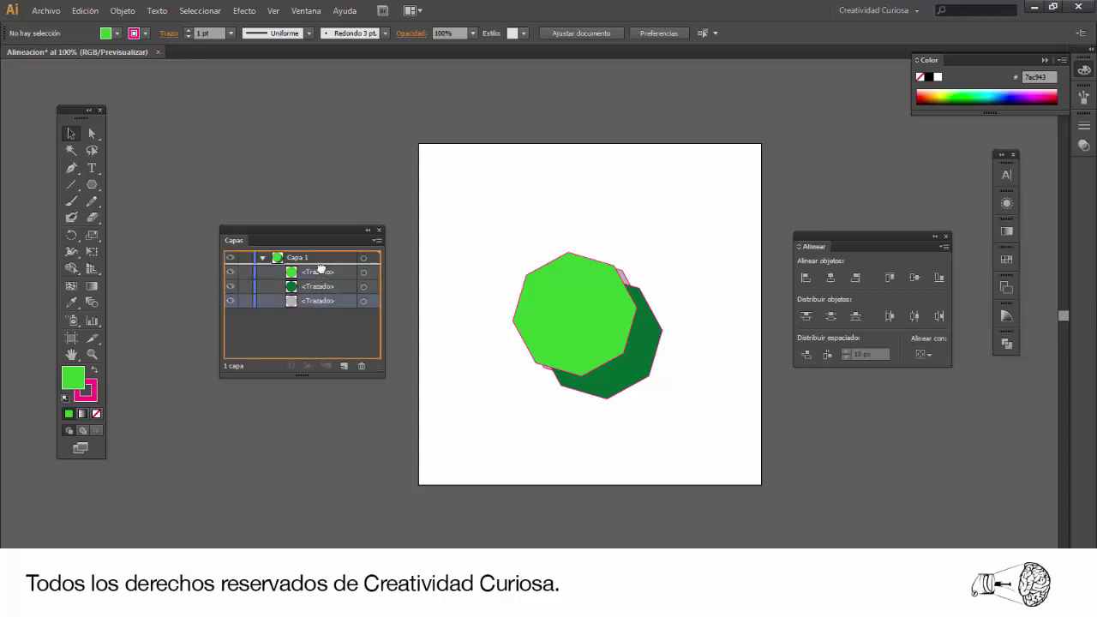
{"action": "left_click_drag", "start_coordinate": [319, 286], "coordinate": [321, 271]}
{"action": "left_click", "coordinate": [314, 300]}
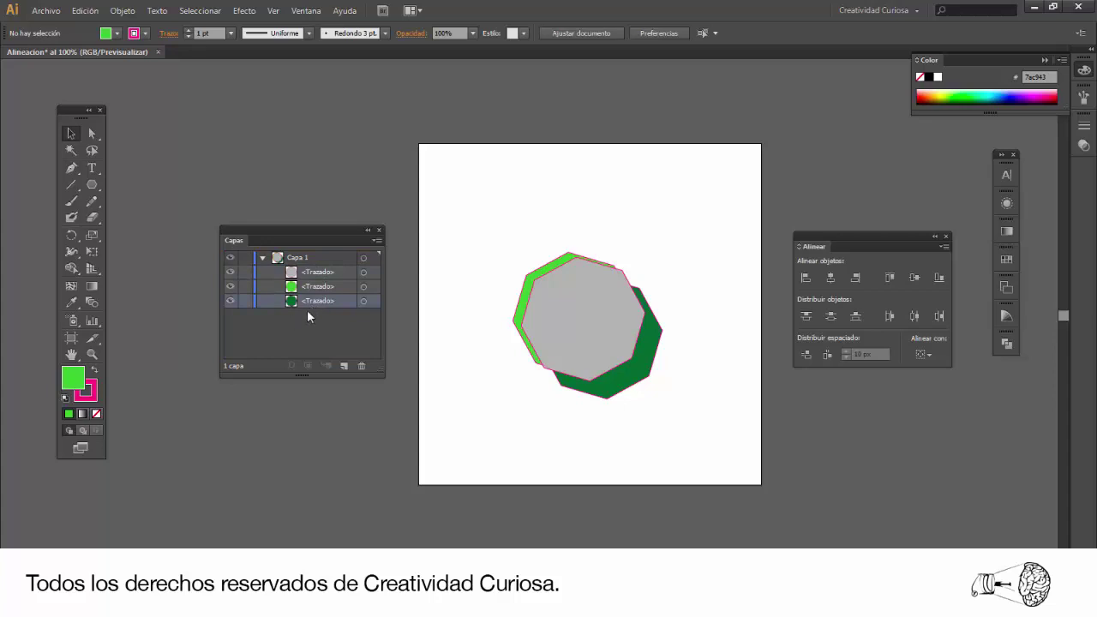
{"action": "left_click_drag", "start_coordinate": [311, 302], "coordinate": [313, 286]}
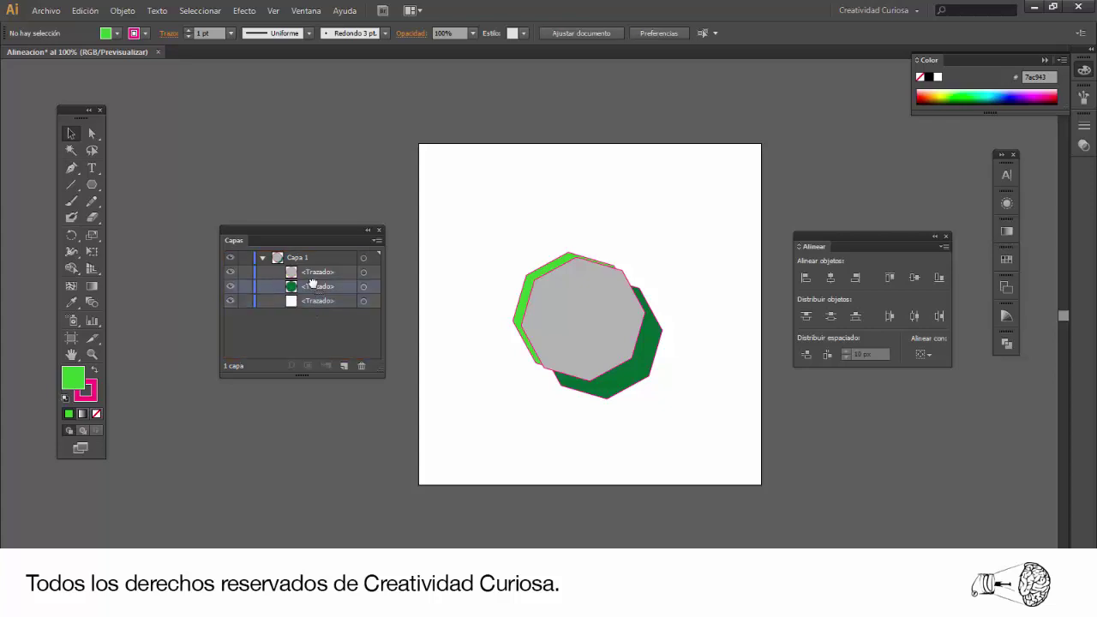
{"action": "left_click_drag", "start_coordinate": [565, 372], "coordinate": [526, 385]}
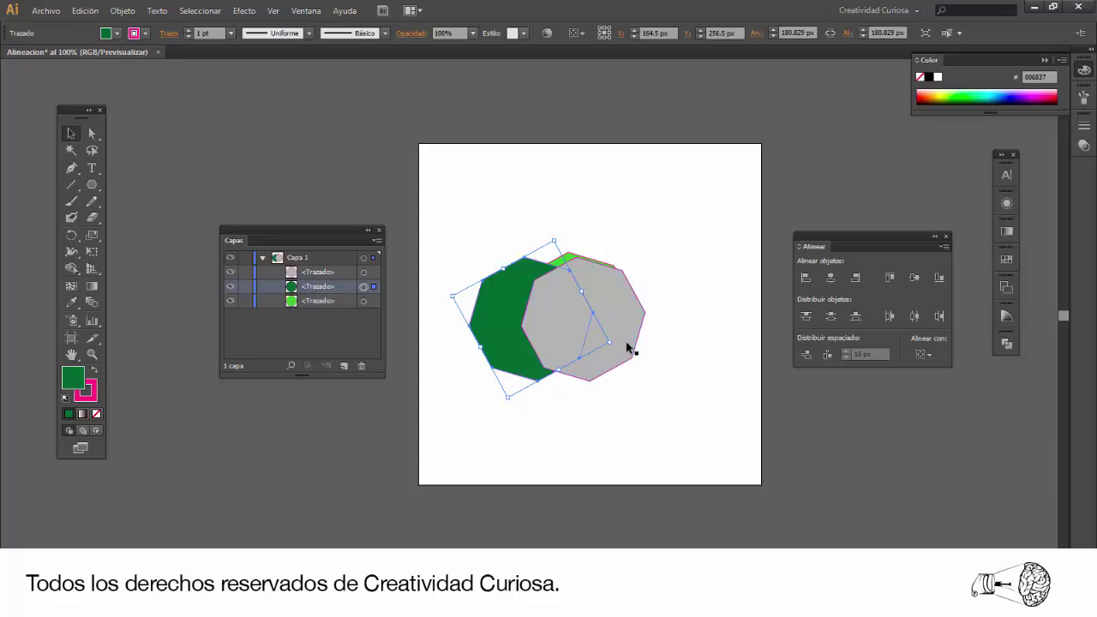
Move the grey octagon lower right to overlap dark green, then select the light green one.
{"action": "left_click_drag", "start_coordinate": [604, 332], "coordinate": [693, 407]}
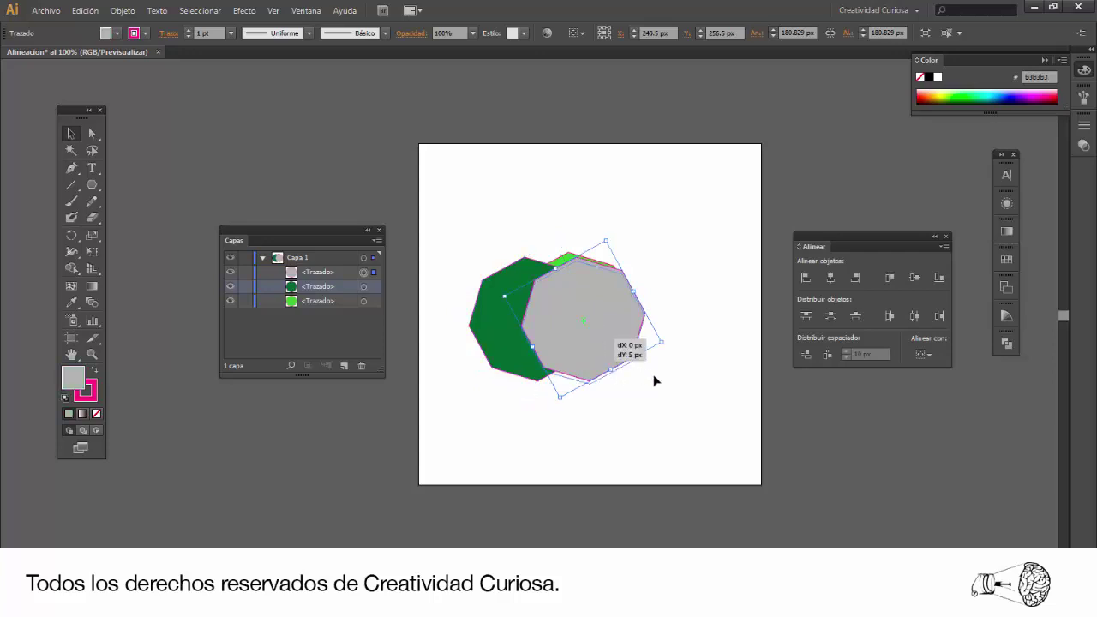
{"action": "mouse_move", "coordinate": [628, 401]}
{"action": "left_mouse_down"}
{"action": "mouse_move", "coordinate": [529, 365]}
{"action": "mouse_move", "coordinate": [525, 375]}
{"action": "left_mouse_up"}
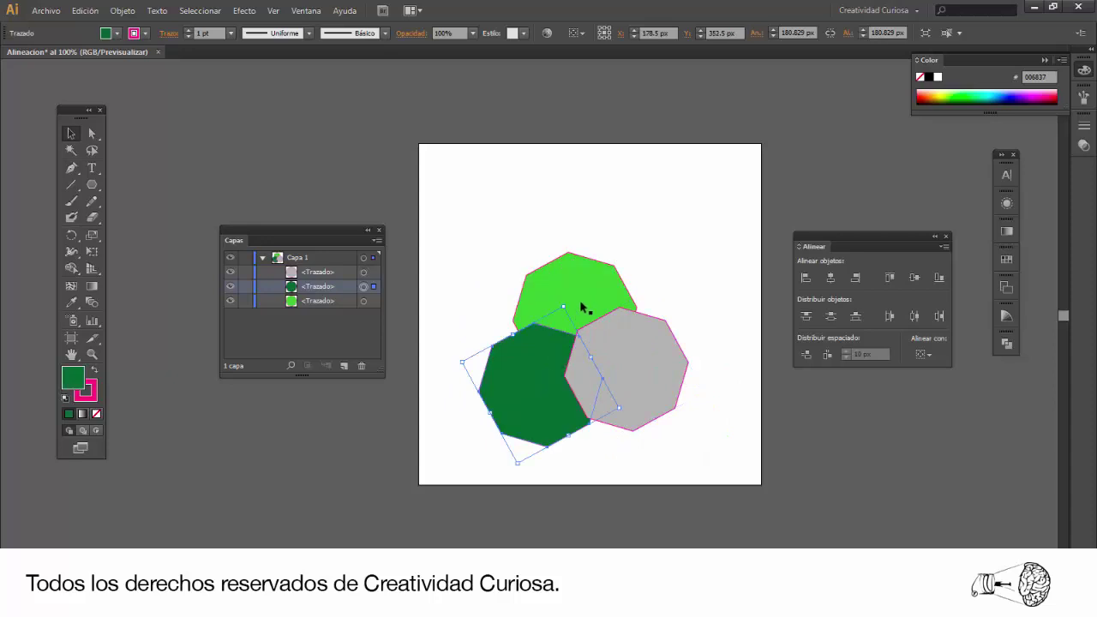
{"action": "left_click", "coordinate": [451, 224]}
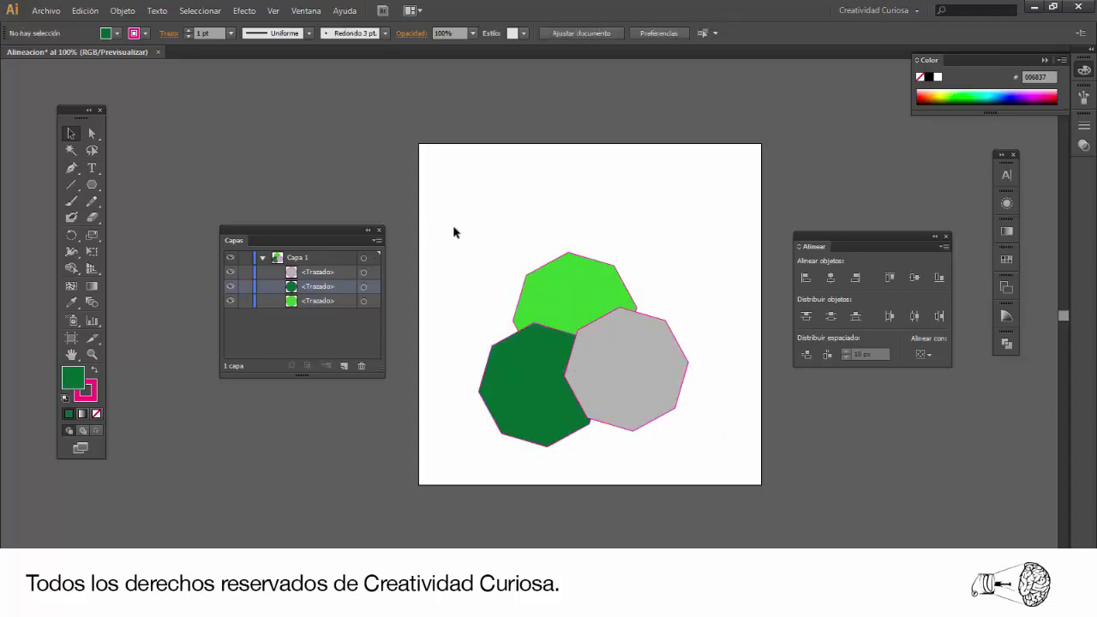
{"action": "left_click", "coordinate": [557, 285]}
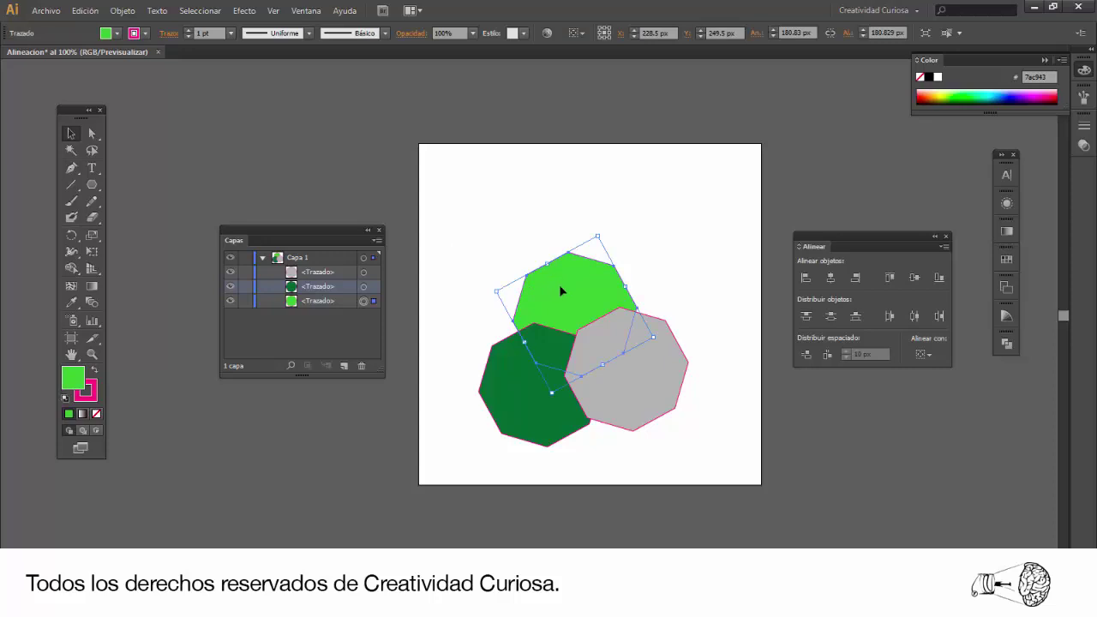
Try the right-click Arrange commands on light green: to front, to back, forward, backward.
{"action": "right_click", "coordinate": [572, 286]}
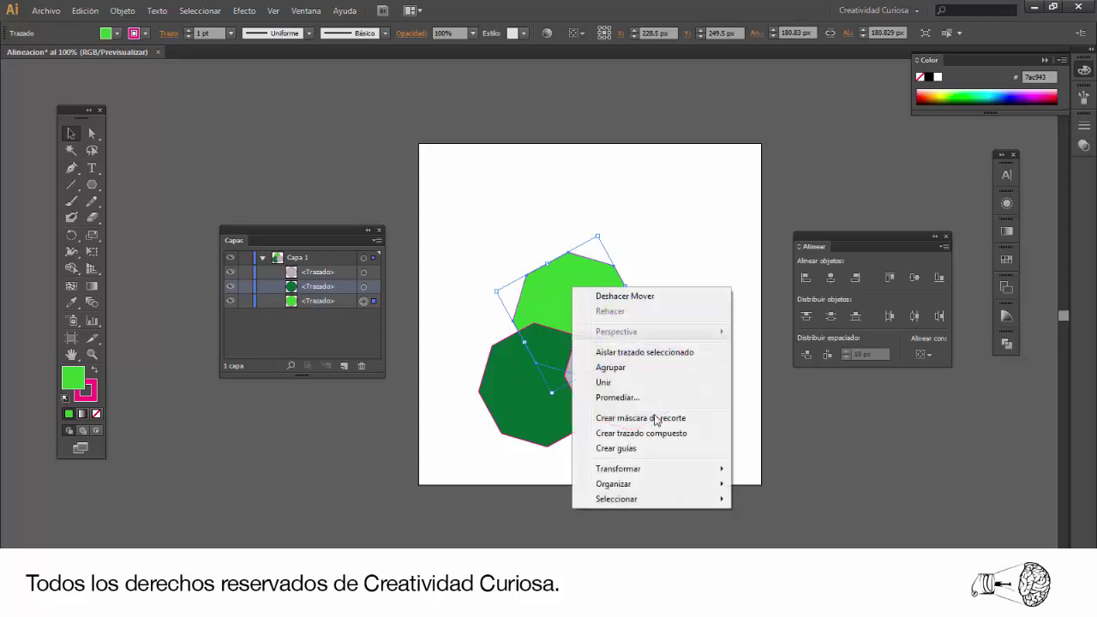
{"action": "mouse_move", "coordinate": [614, 484]}
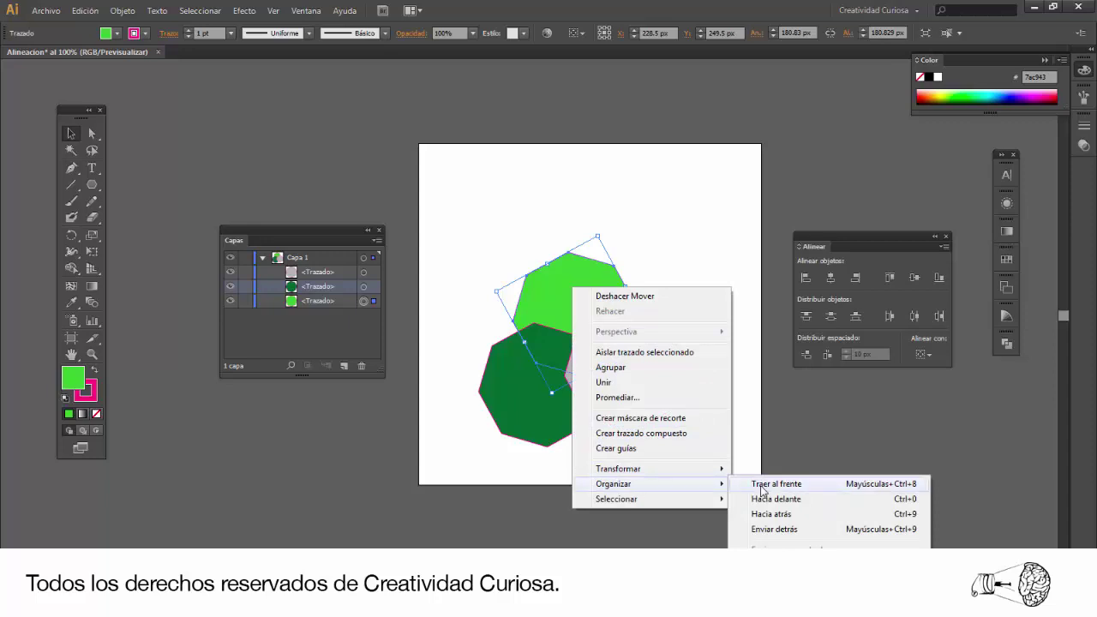
{"action": "left_click", "coordinate": [762, 485]}
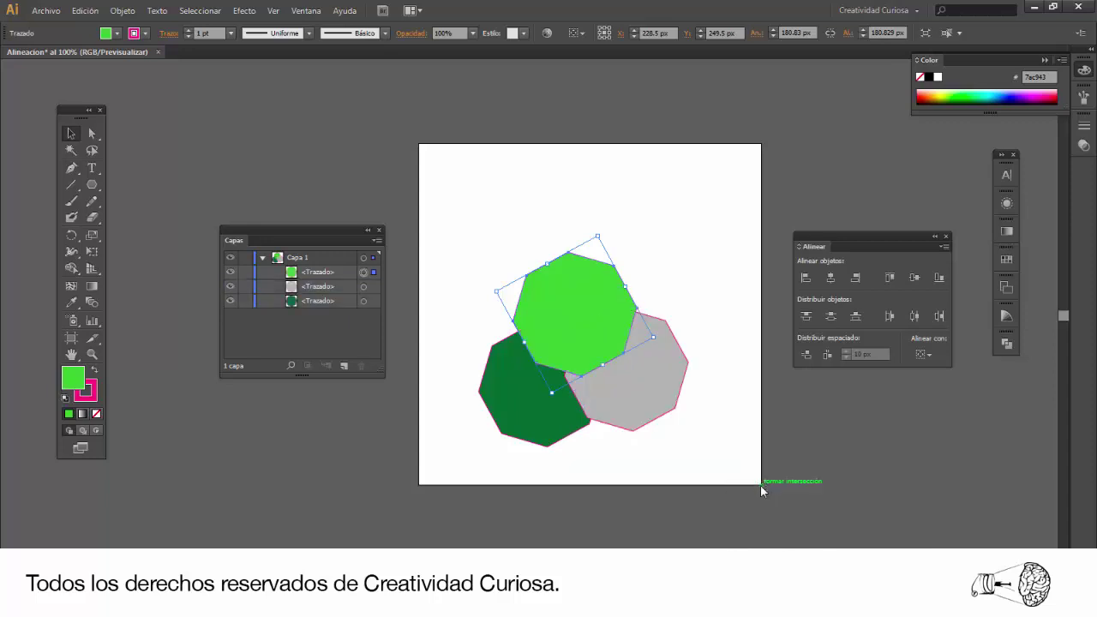
{"action": "right_click", "coordinate": [574, 314]}
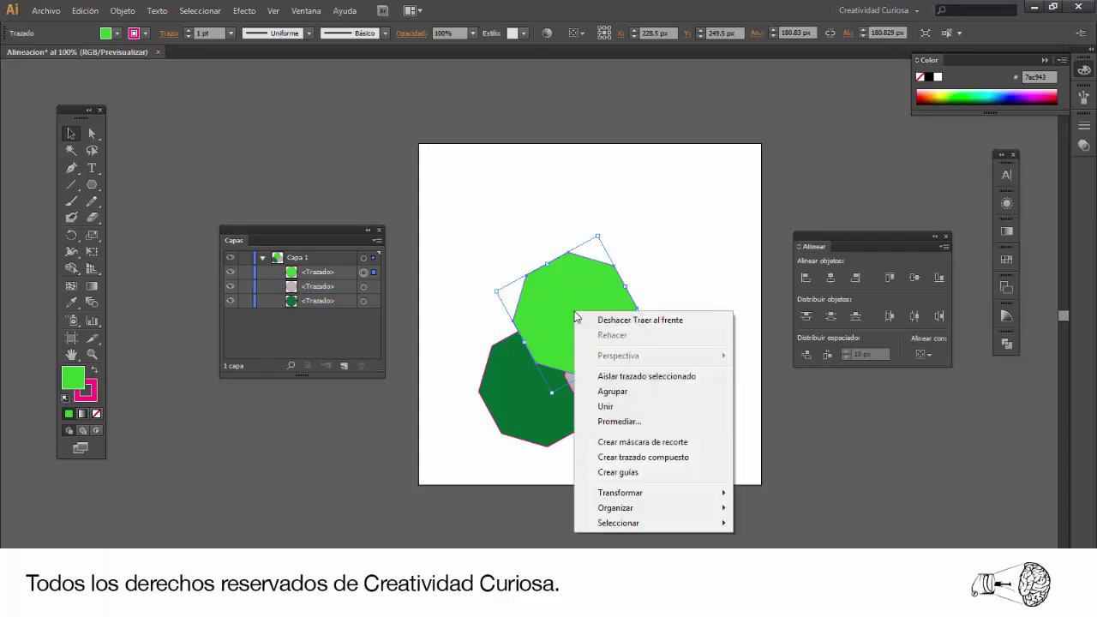
{"action": "mouse_move", "coordinate": [616, 507]}
{"action": "left_click", "coordinate": [780, 553]}
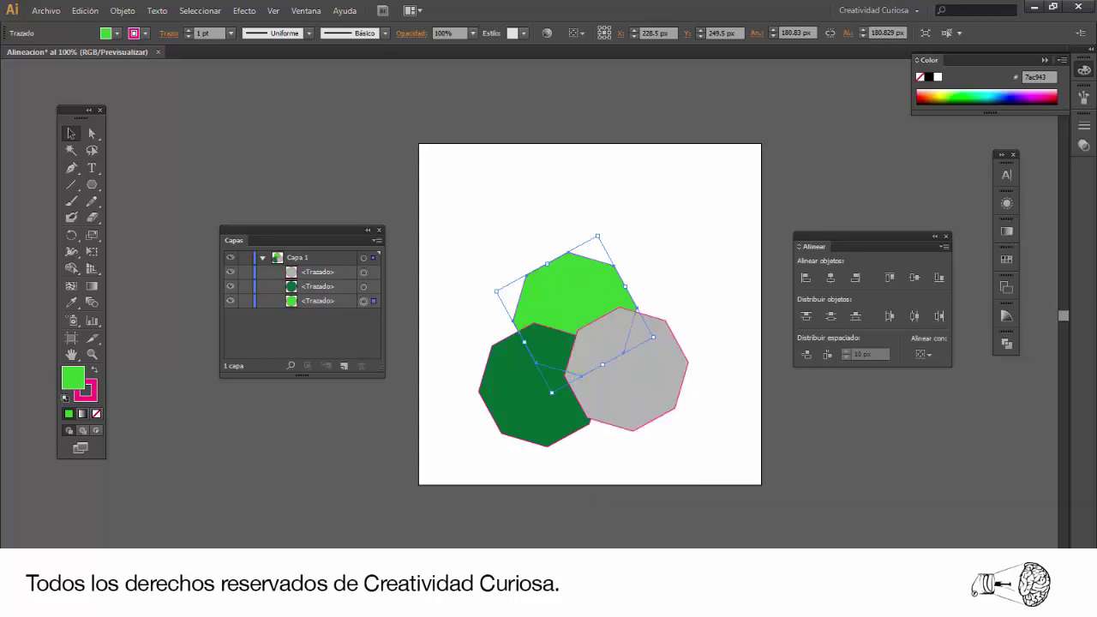
{"action": "right_click", "coordinate": [571, 301]}
{"action": "mouse_move", "coordinate": [612, 495]}
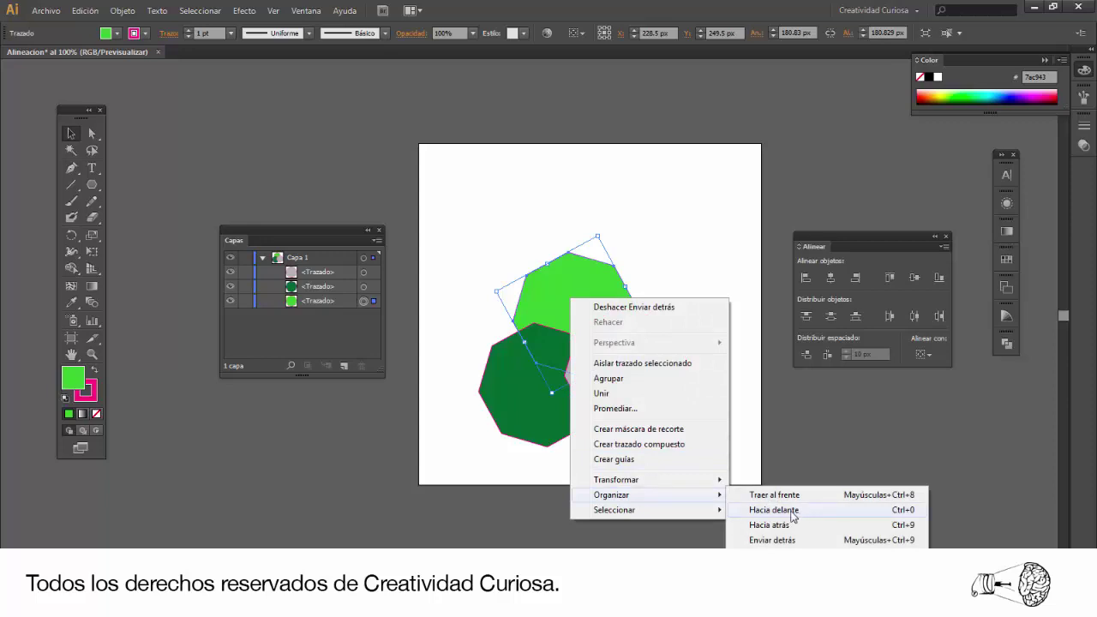
{"action": "left_click", "coordinate": [793, 512]}
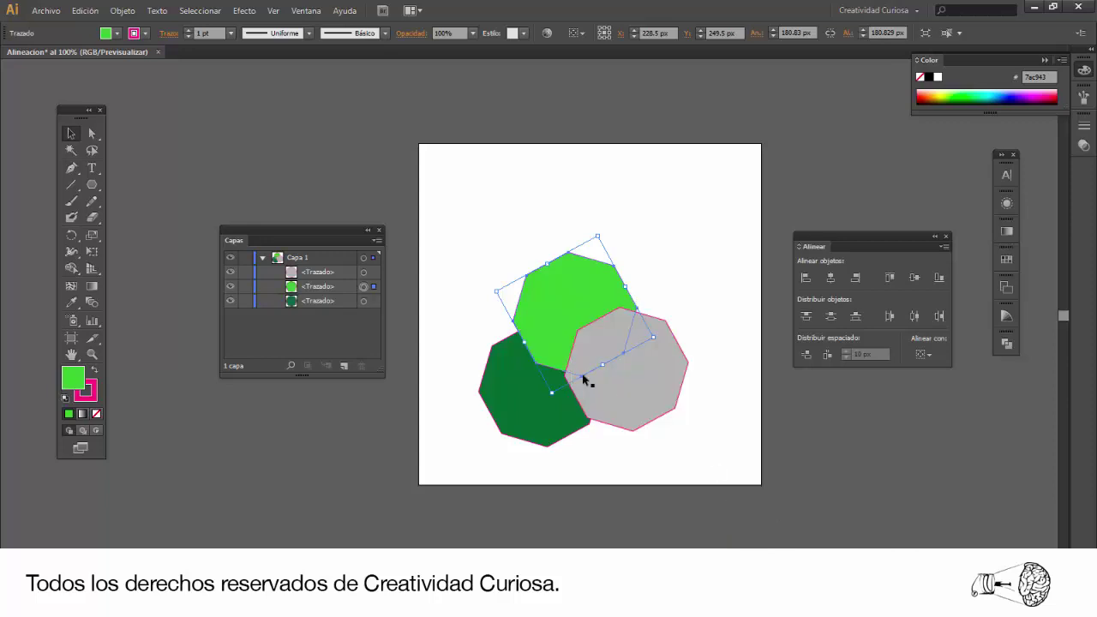
{"action": "right_click", "coordinate": [541, 300]}
{"action": "mouse_move", "coordinate": [583, 497]}
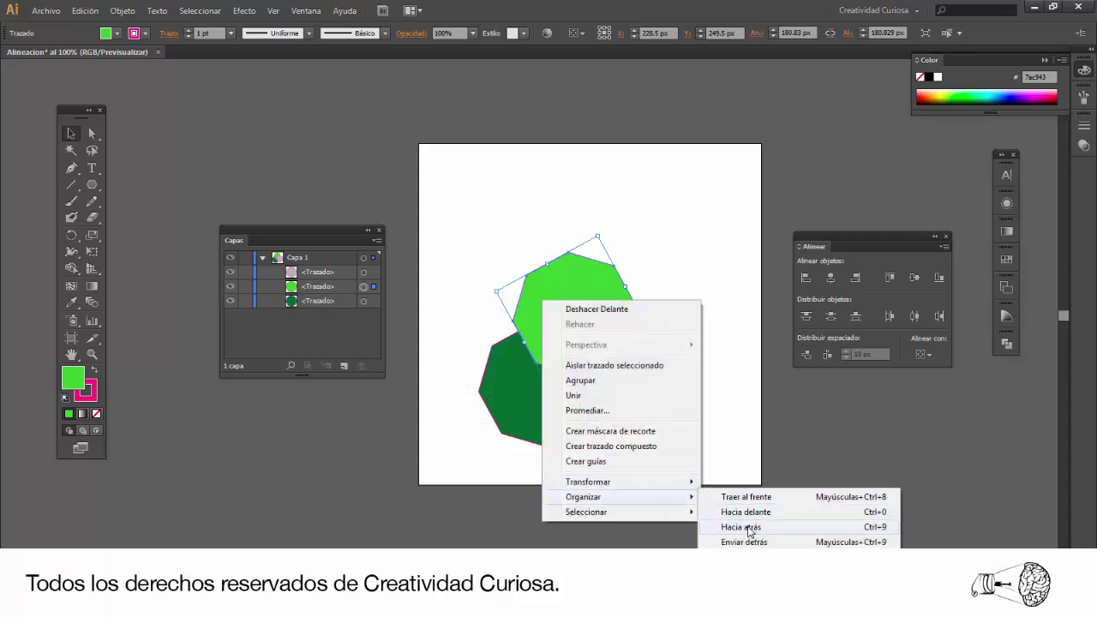
{"action": "left_click", "coordinate": [748, 528]}
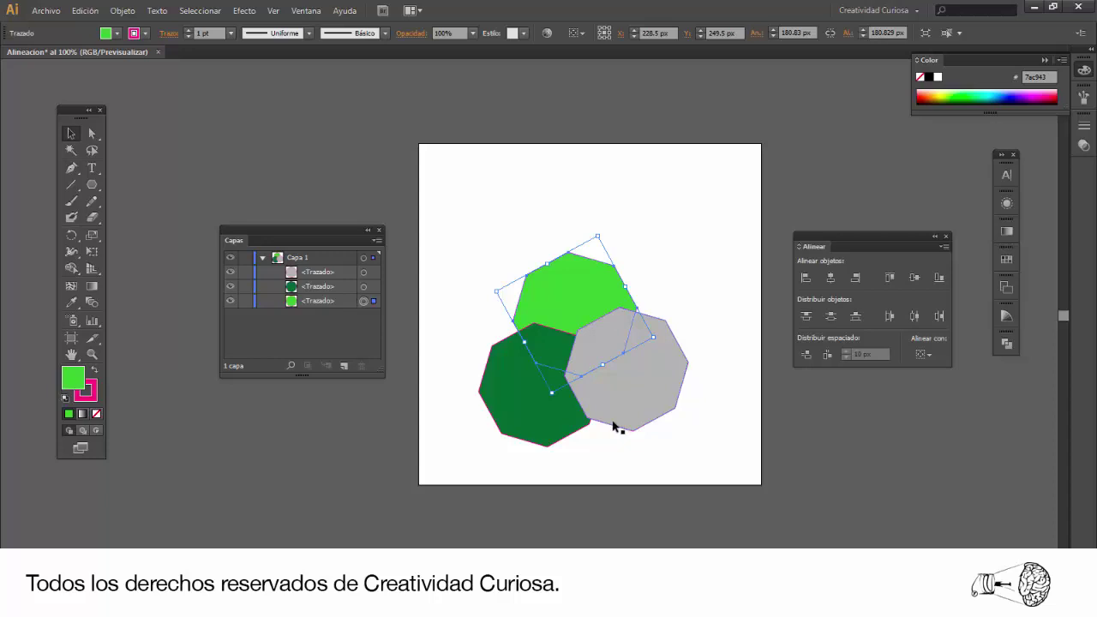
Hide the bounding box and use Ctrl+] / Ctrl+[ to leave light green just behind grey.
{"action": "key", "text": "ctrl+shift+b"}
{"action": "key", "text": "ctrl+bracketright"}
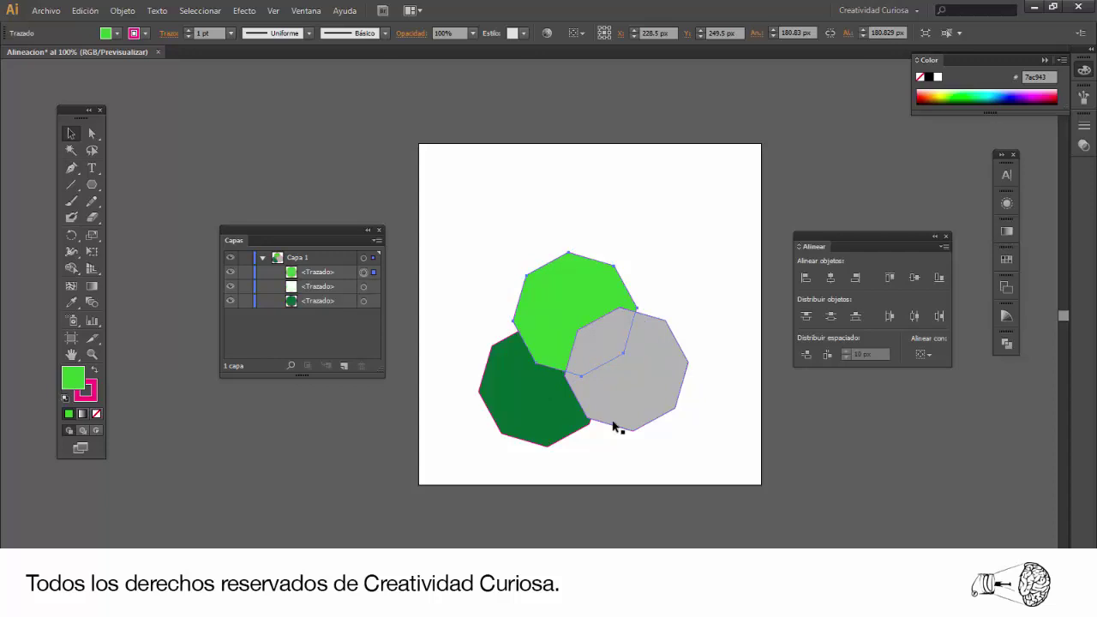
{"action": "key", "text": "ctrl+bracketright"}
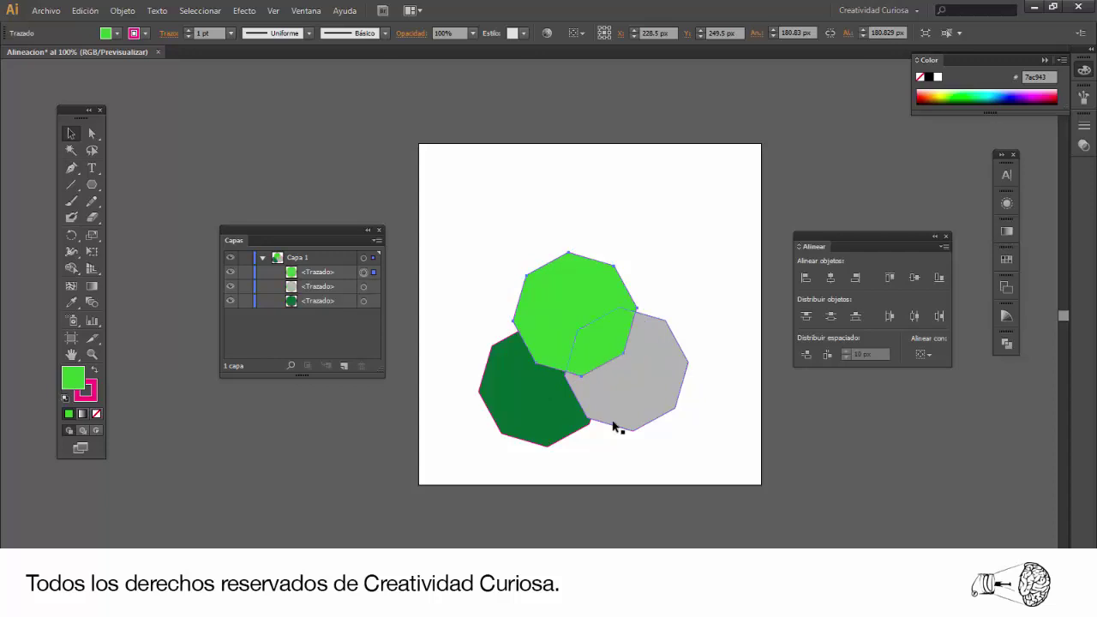
{"action": "key", "text": "ctrl+bracketleft"}
{"action": "key", "text": "ctrl+bracketleft"}
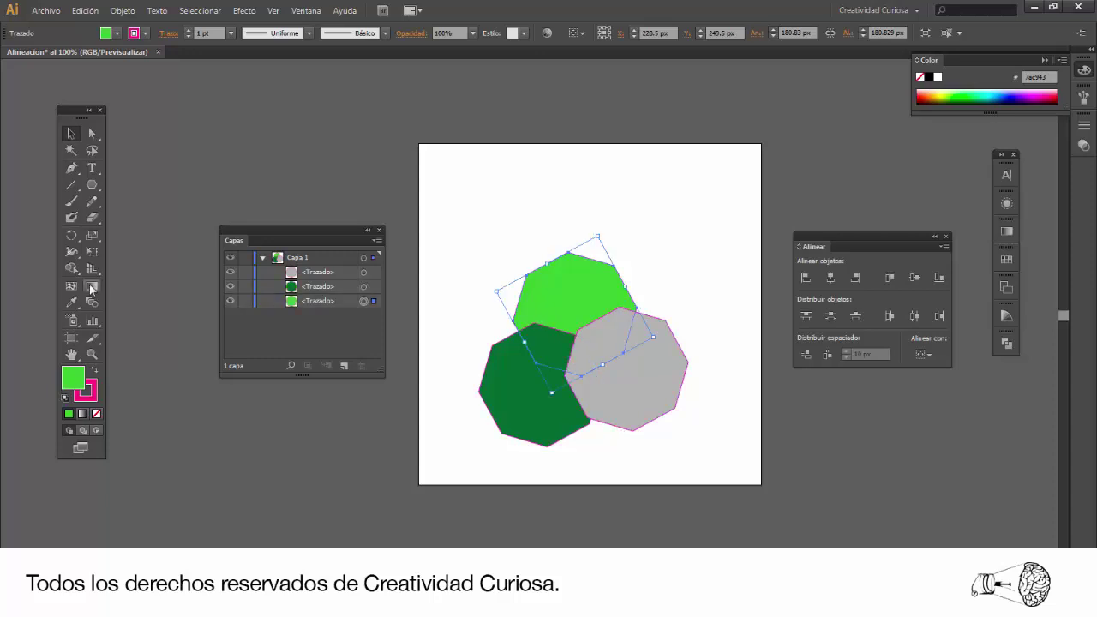
Draw a text area above the octagons and type 'CTRL + 9 = Atras'.
{"action": "key", "text": "t"}
{"action": "left_click_drag", "start_coordinate": [578, 169], "coordinate": [736, 242]}
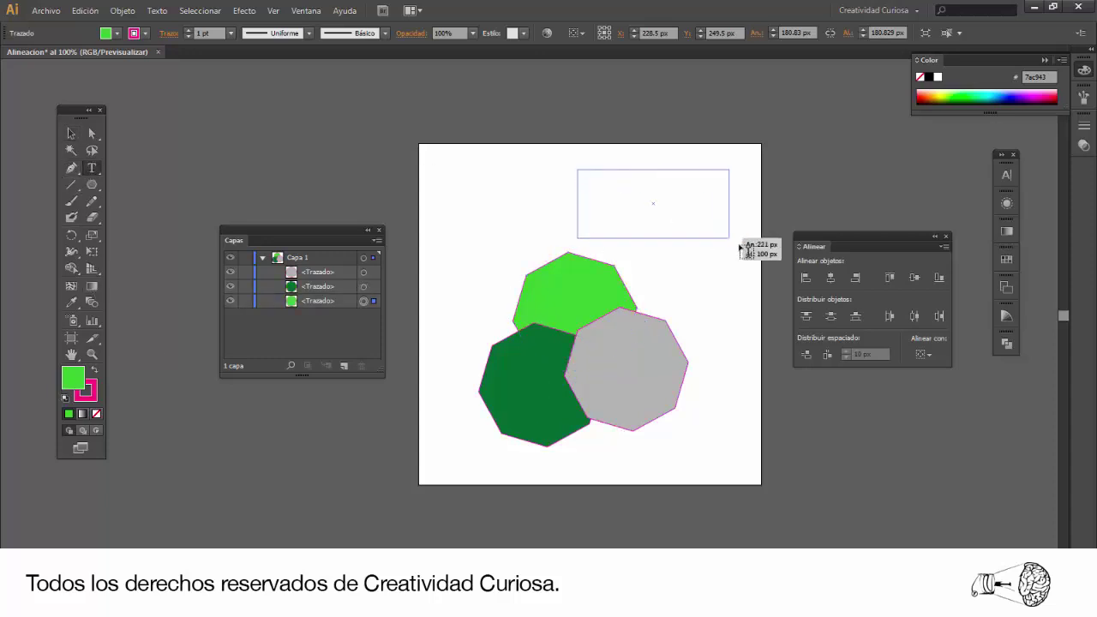
{"action": "type", "text": "CTRL "}
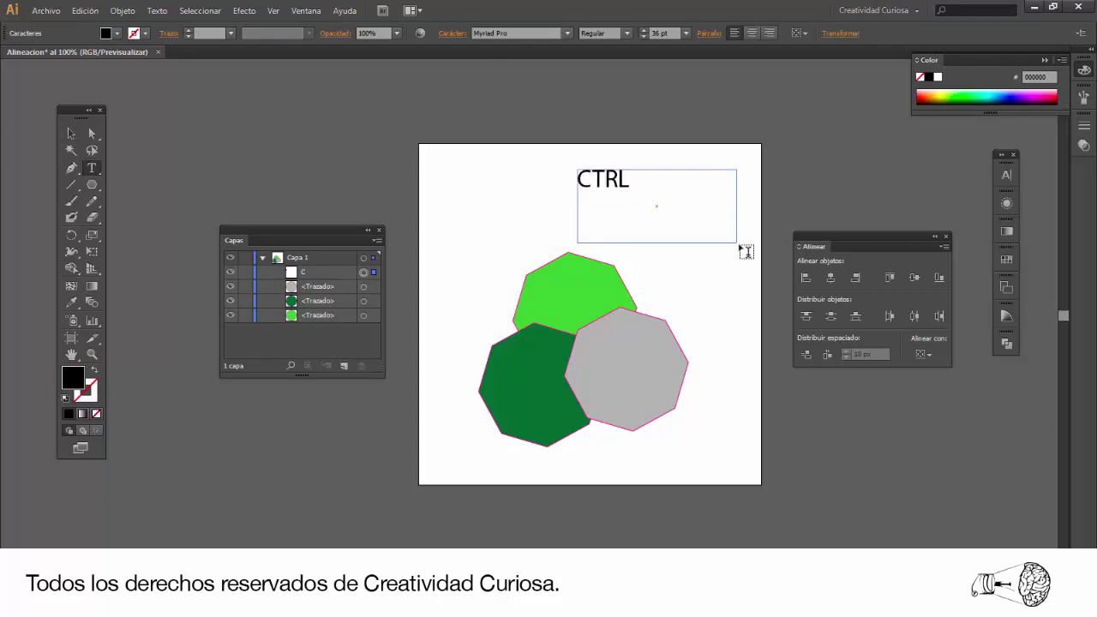
{"action": "type", "text": "+"}
{"action": "type", "text": " ("}
{"action": "key", "text": "BackSpace"}
{"action": "type", "text": "9"}
{"action": "type", "text": " -="}
{"action": "key", "text": "BackSpace"}
{"action": "key", "text": "BackSpace"}
{"action": "type", "text": "="}
{"action": "type", "text": " A"}
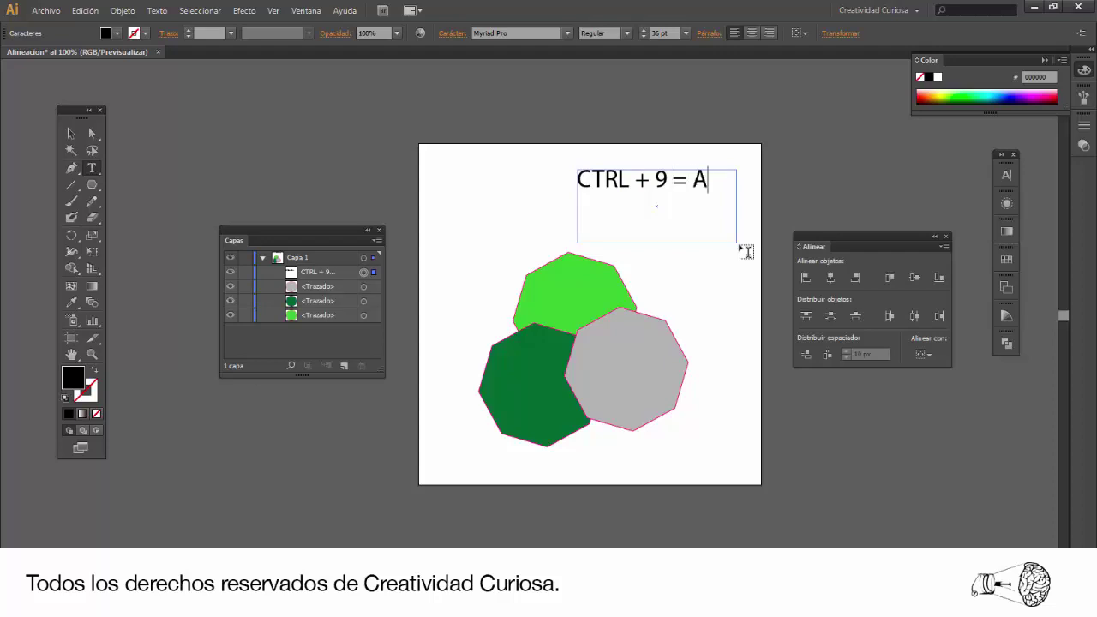
{"action": "type", "text": "tras"}
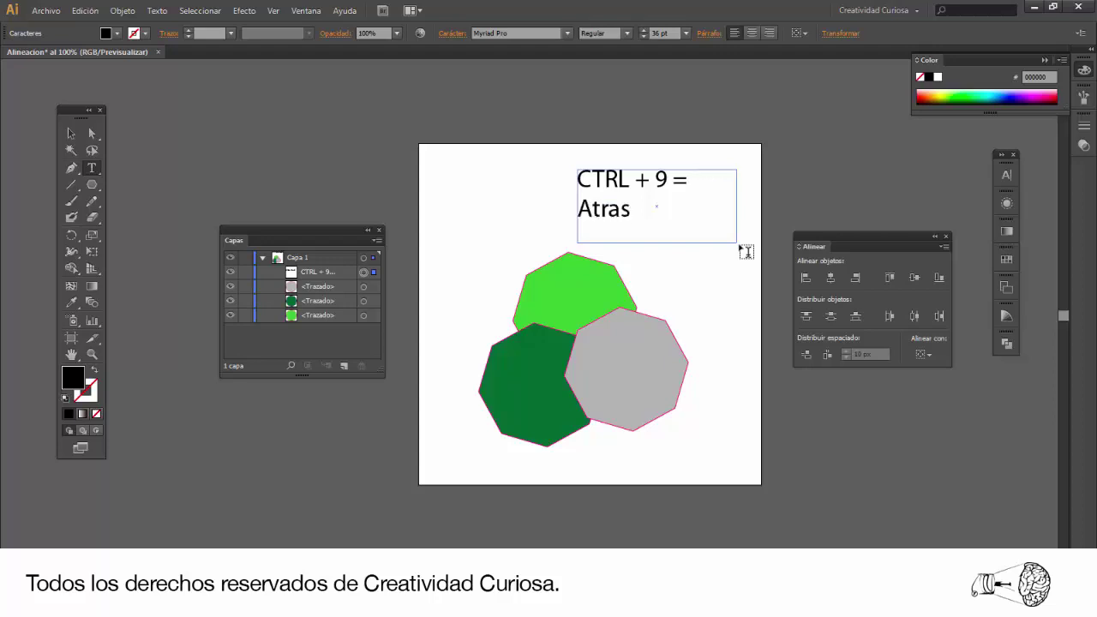
{"action": "left_click", "coordinate": [71, 133]}
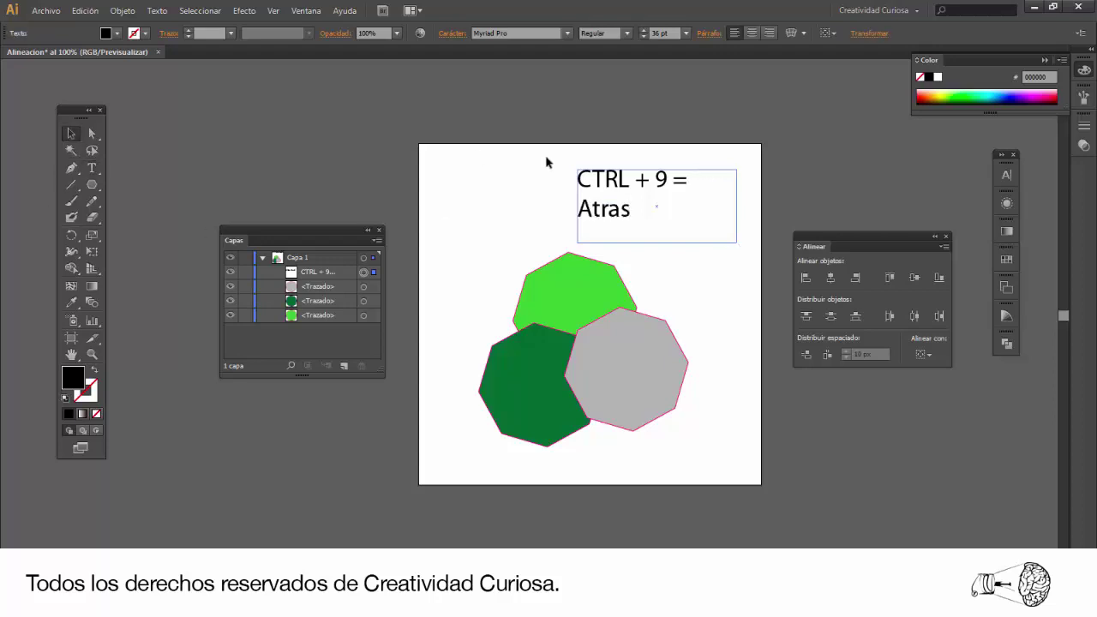
Widen the frame, add a second line 'CTRL + 0 = Alante', and shift the text left.
{"action": "left_click_drag", "start_coordinate": [761, 206], "coordinate": [764, 203]}
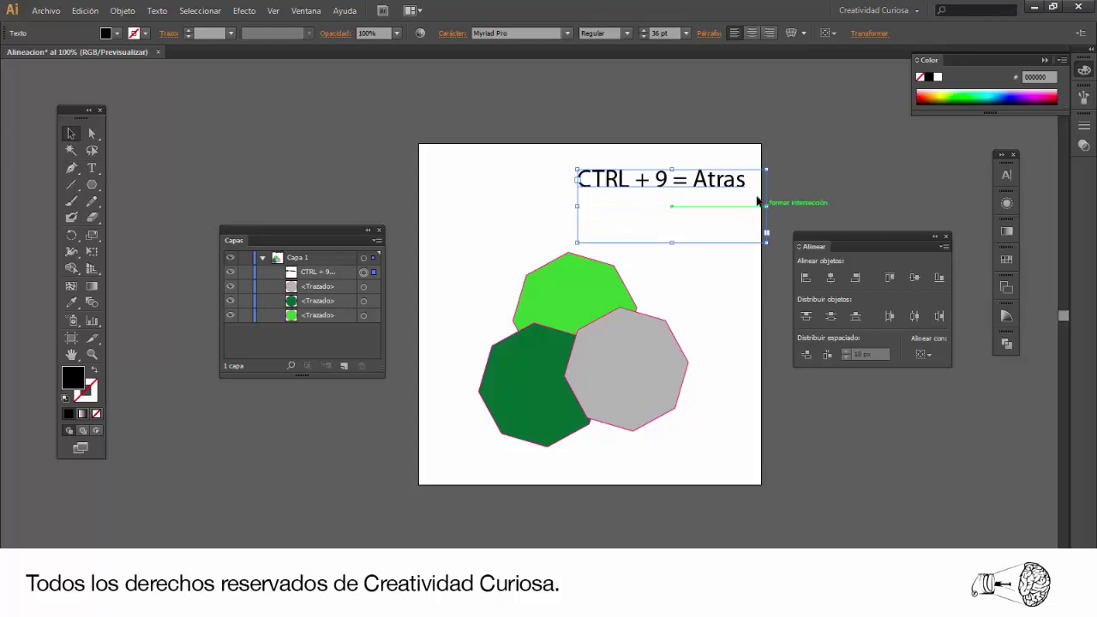
{"action": "double_click", "coordinate": [748, 180]}
{"action": "key", "text": "Return"}
{"action": "type", "text": "Ct"}
{"action": "key", "text": "BackSpace"}
{"action": "type", "text": "TROL"}
{"action": "key", "text": "BackSpace"}
{"action": "key", "text": "BackSpace"}
{"action": "type", "text": "E"}
{"action": "key", "text": "BackSpace"}
{"action": "type", "text": "RL"}
{"action": "key", "text": "BackSpace"}
{"action": "key", "text": "BackSpace"}
{"action": "type", "text": "L"}
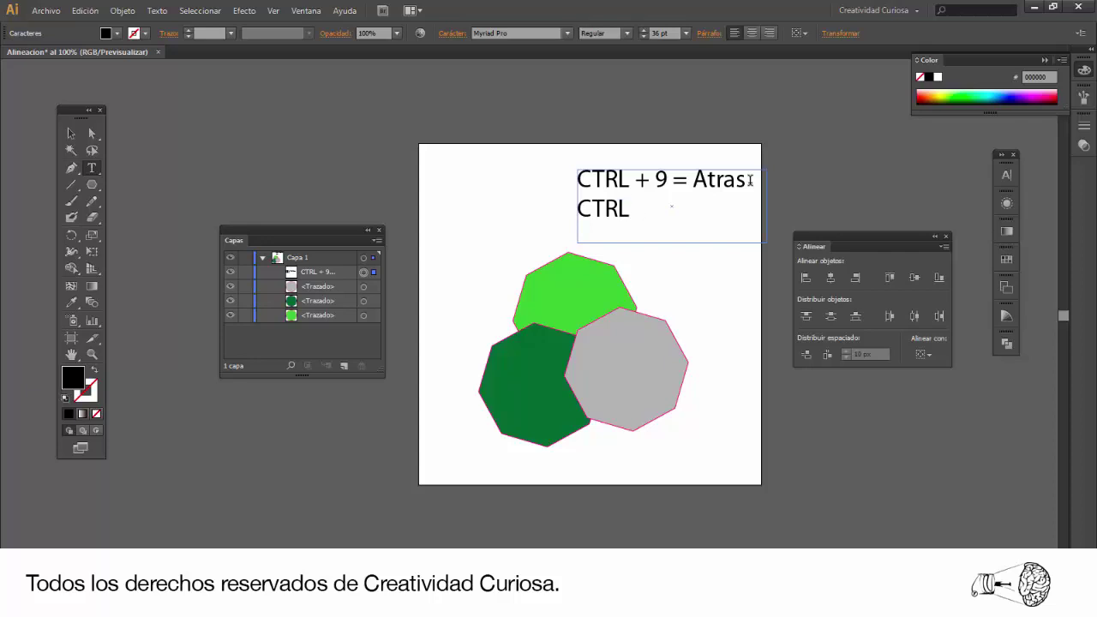
{"action": "type", "text": " +"}
{"action": "type", "text": " 0 _"}
{"action": "key", "text": "BackSpace"}
{"action": "type", "text": "("}
{"action": "key", "text": "BackSpace"}
{"action": "type", "text": "+"}
{"action": "key", "text": "BackSpace"}
{"action": "type", "text": "= Alante"}
{"action": "key", "text": "Escape"}
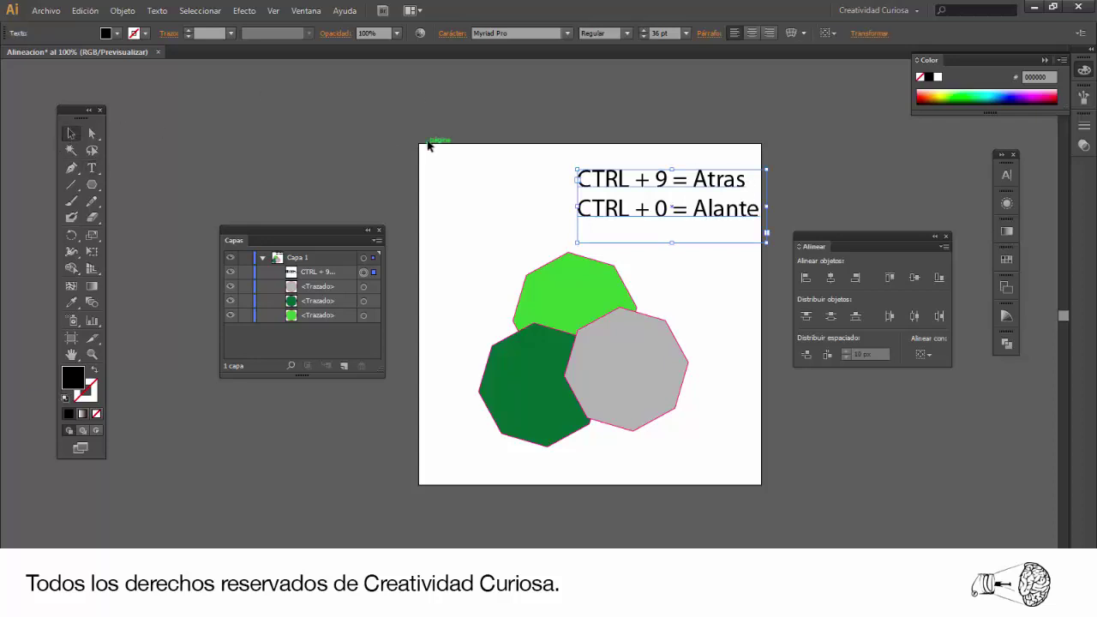
{"action": "left_click", "coordinate": [431, 144]}
{"action": "left_click_drag", "start_coordinate": [583, 176], "coordinate": [428, 279]}
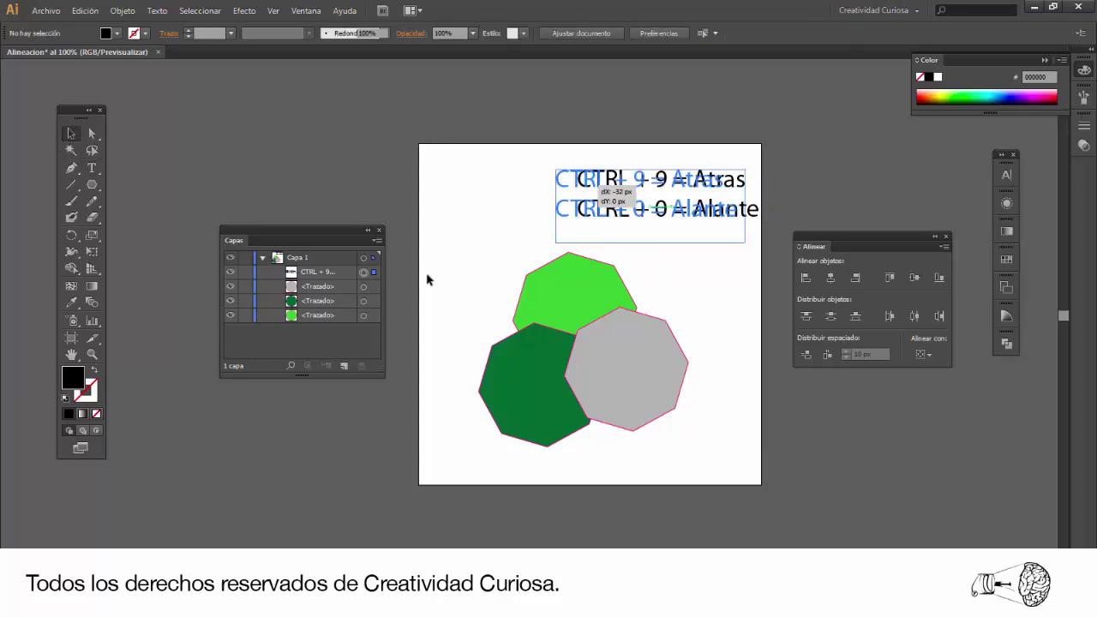
Test Ctrl+9 / Ctrl+0 on dark green, leave it at the back, dismiss the prompt, deselect.
{"action": "left_click", "coordinate": [501, 382]}
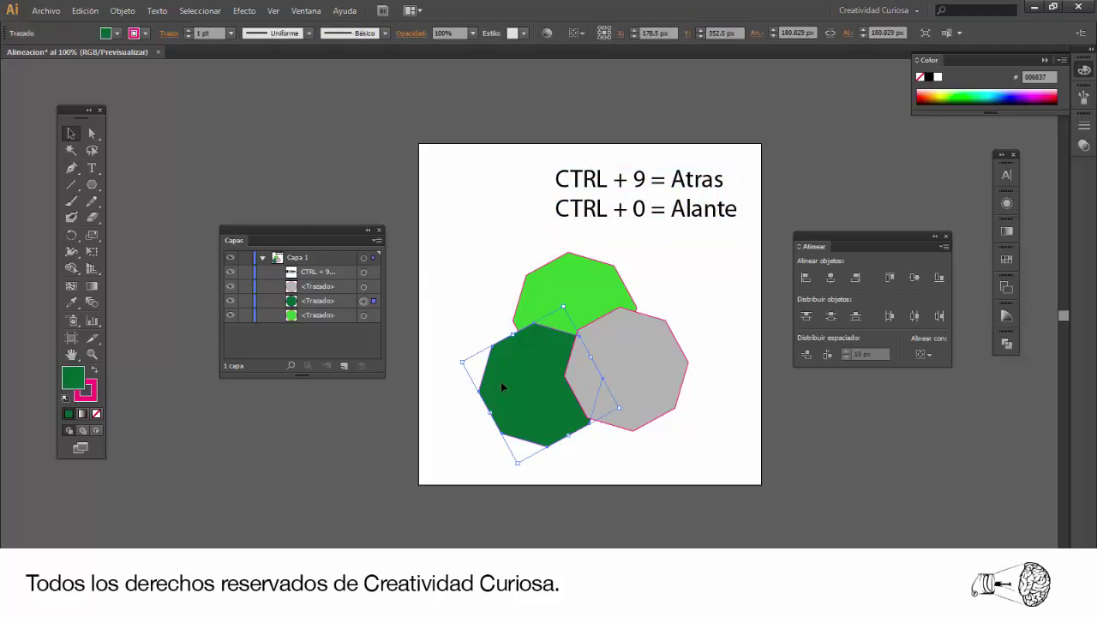
{"action": "key", "text": "ctrl+shift+b"}
{"action": "key", "text": "ctrl+9"}
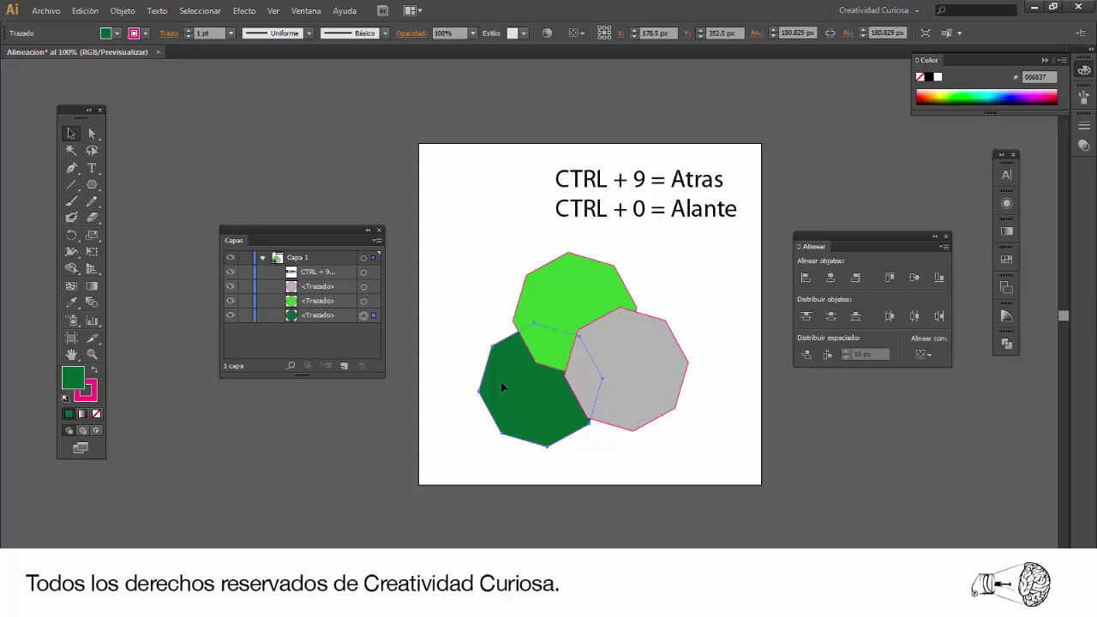
{"action": "key", "text": "ctrl+0"}
{"action": "key", "text": "ctrl+0"}
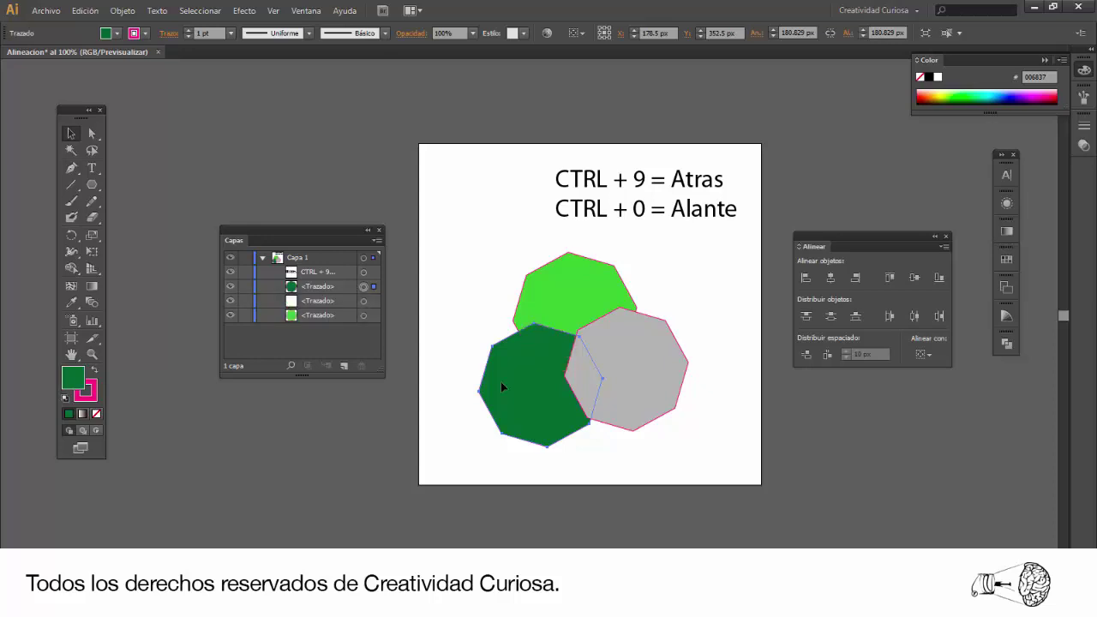
{"action": "key", "text": "ctrl+9"}
{"action": "key", "text": "ctrl+9"}
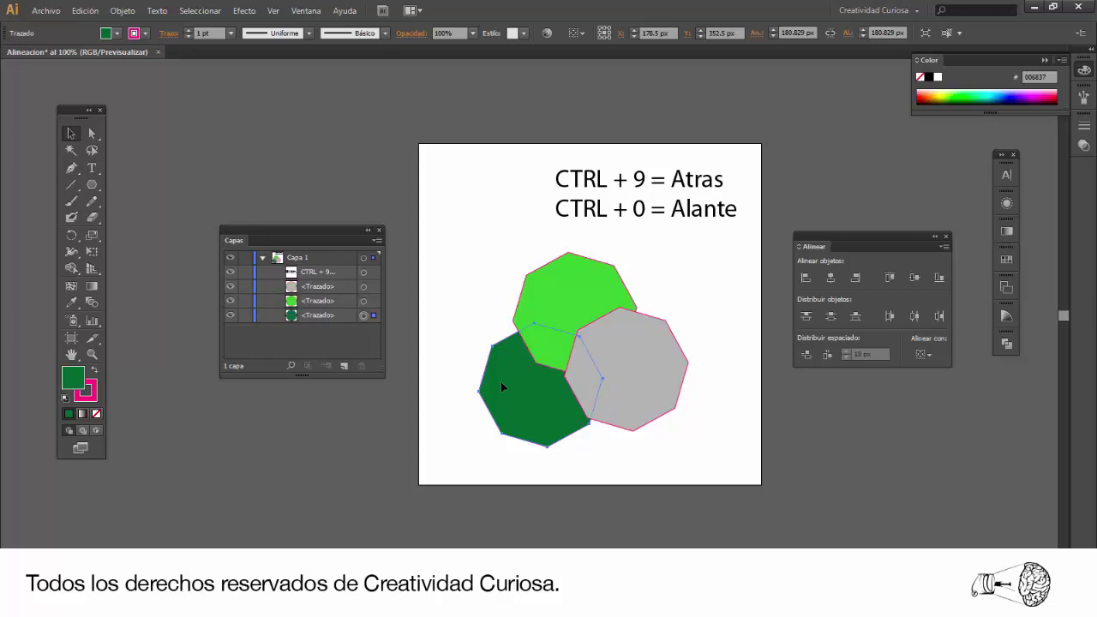
{"action": "key", "text": "ctrl+shift+b"}
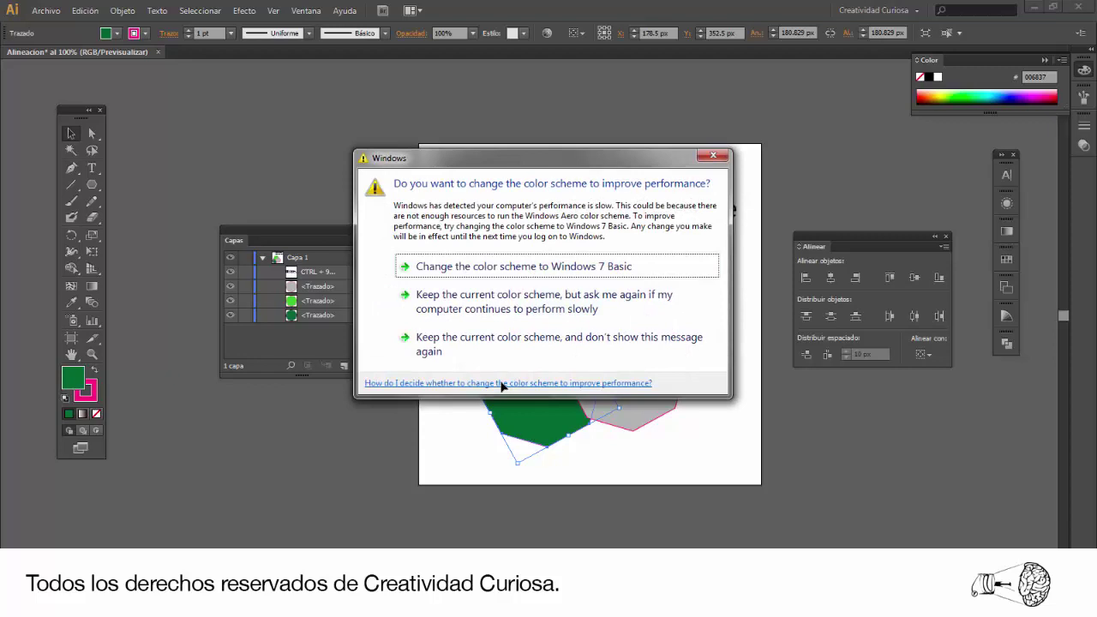
{"action": "left_click", "coordinate": [713, 155]}
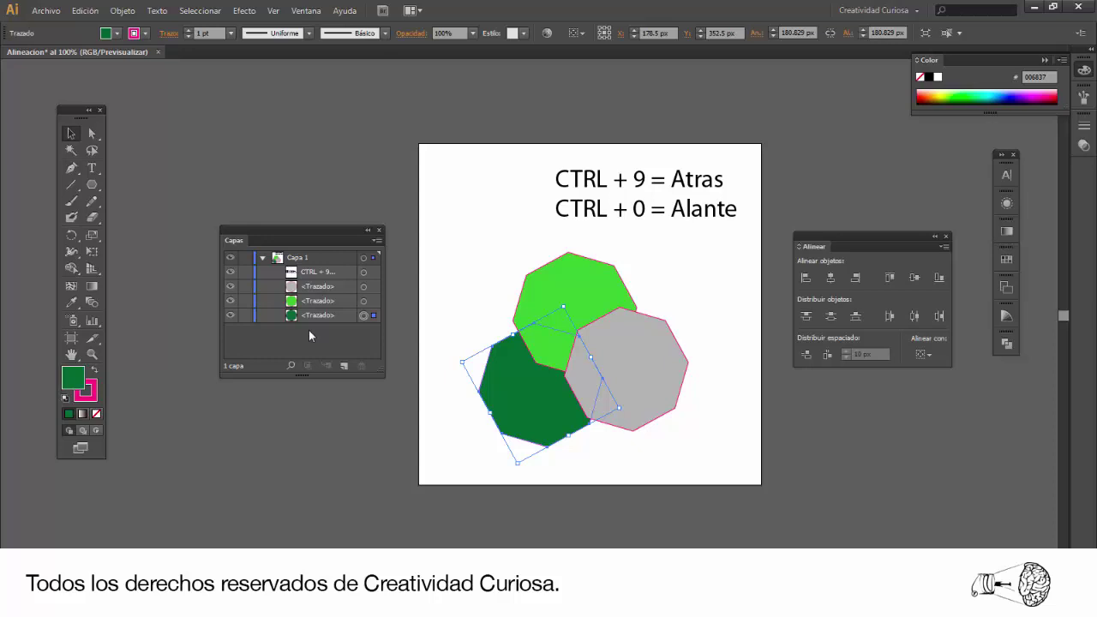
{"action": "left_click", "coordinate": [385, 401]}
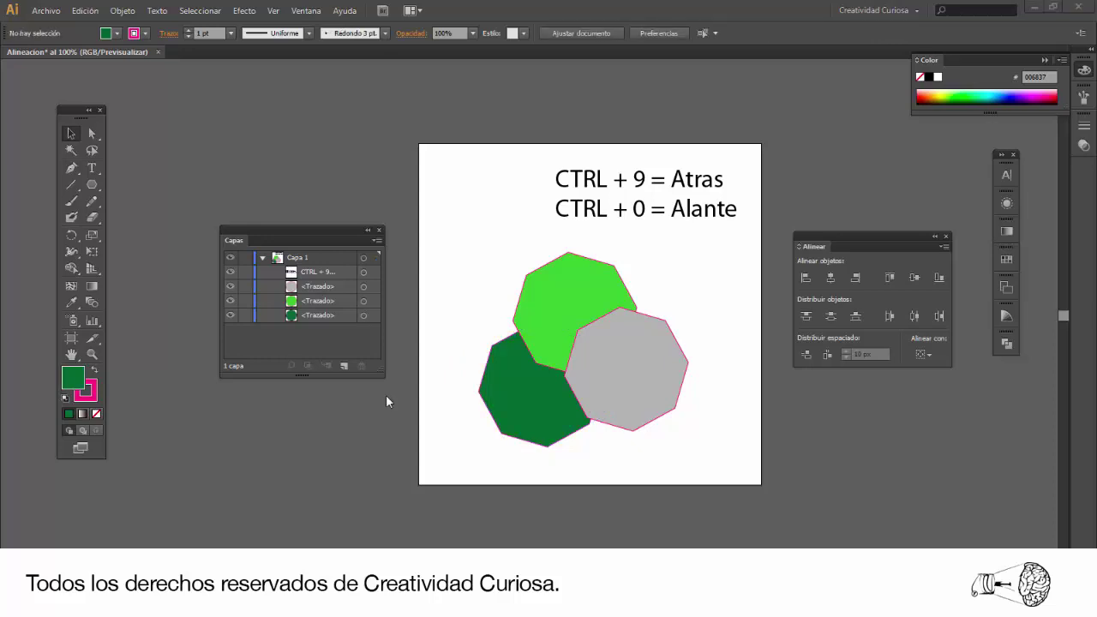